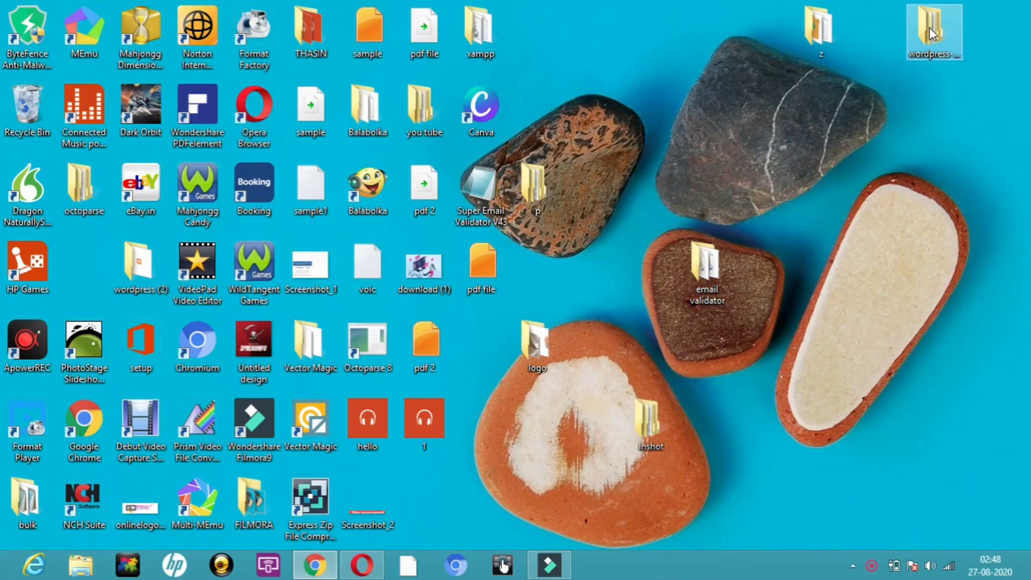
# Inspect the desktop's wordpress-5.5 folder and the htdocs folder inside z, closing each window when done.
pyautogui.doubleClick(933, 33)
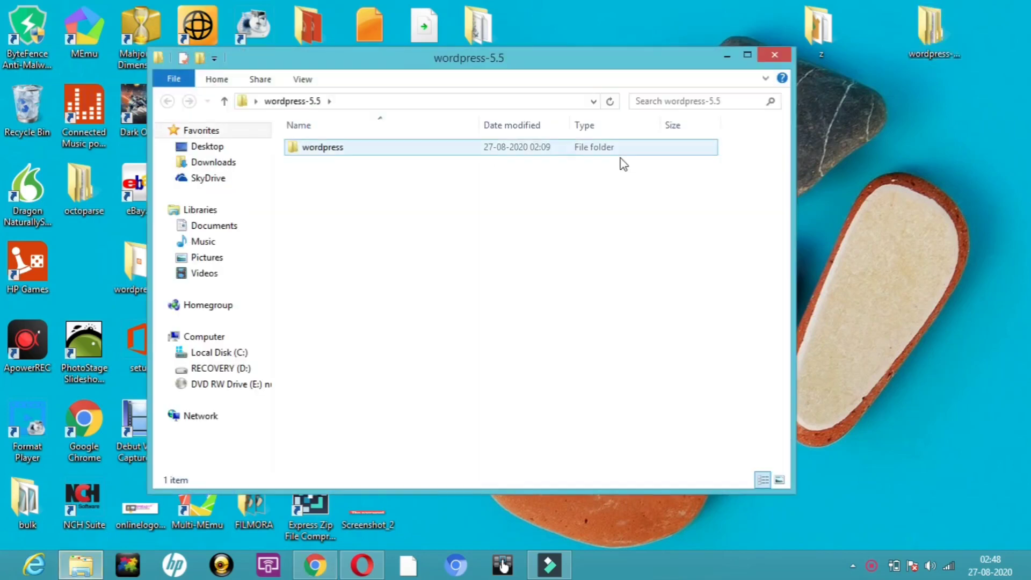
pyautogui.click(774, 54)
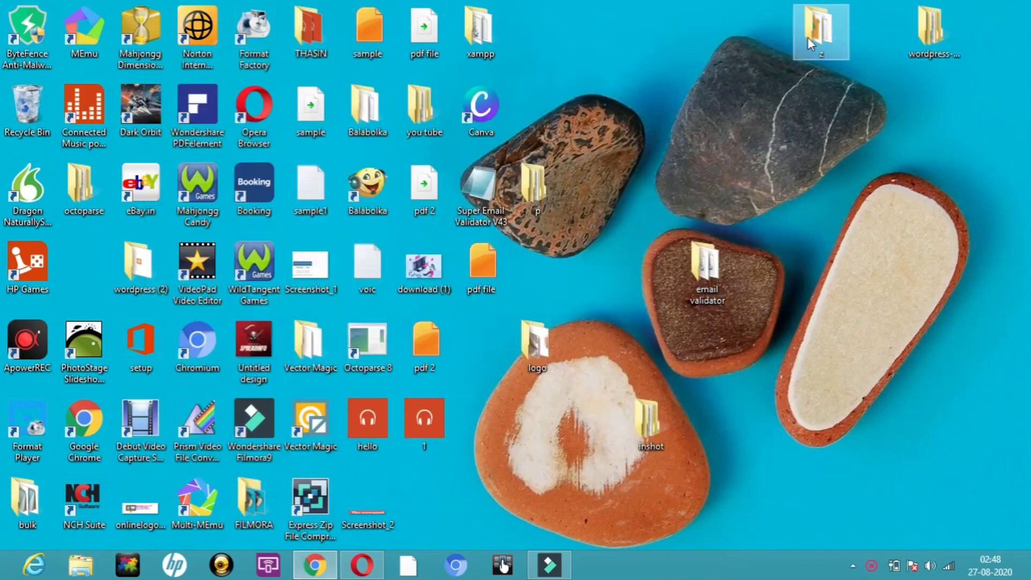
pyautogui.doubleClick(808, 37)
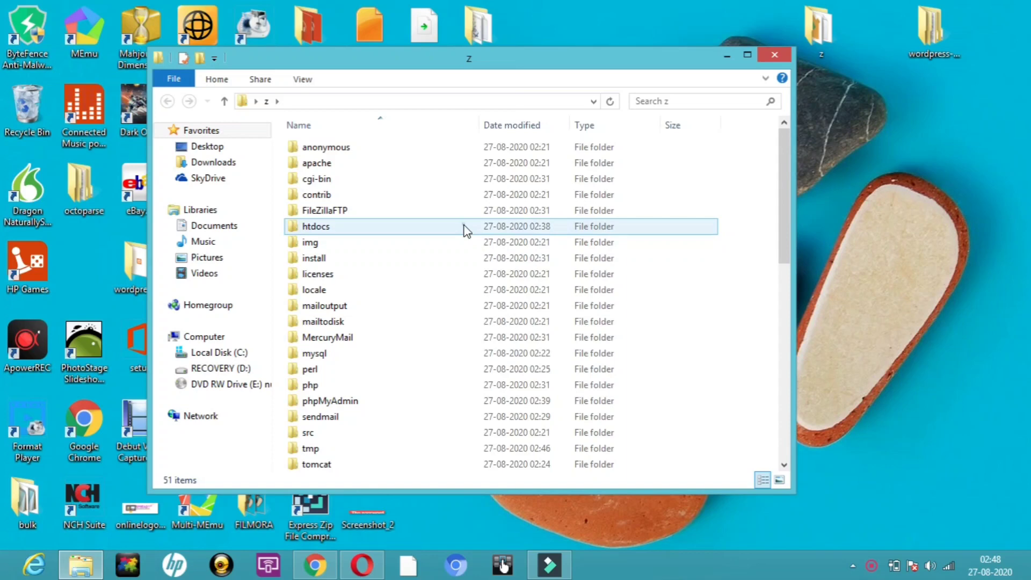
pyautogui.doubleClick(465, 230)
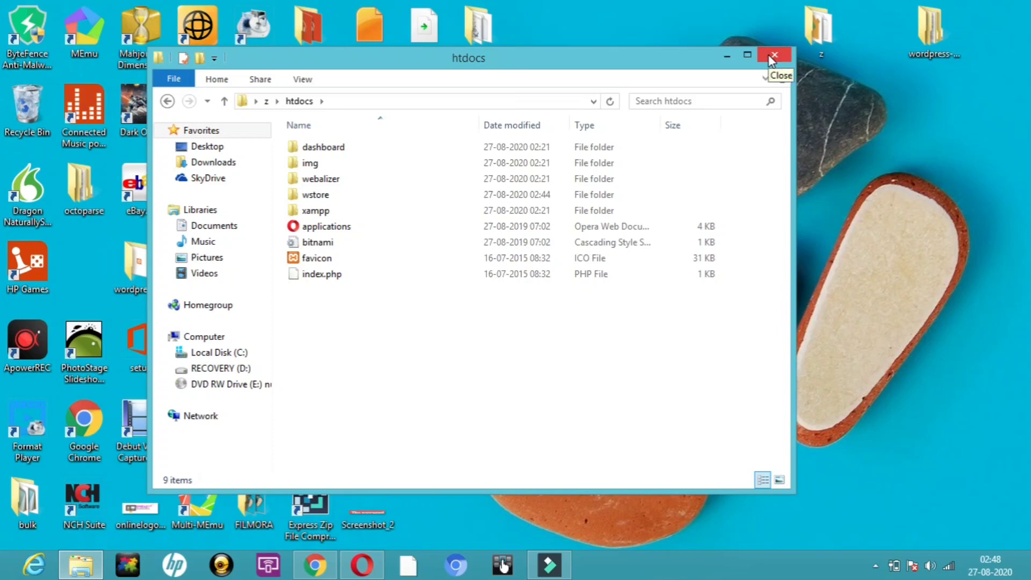
pyautogui.click(871, 153)
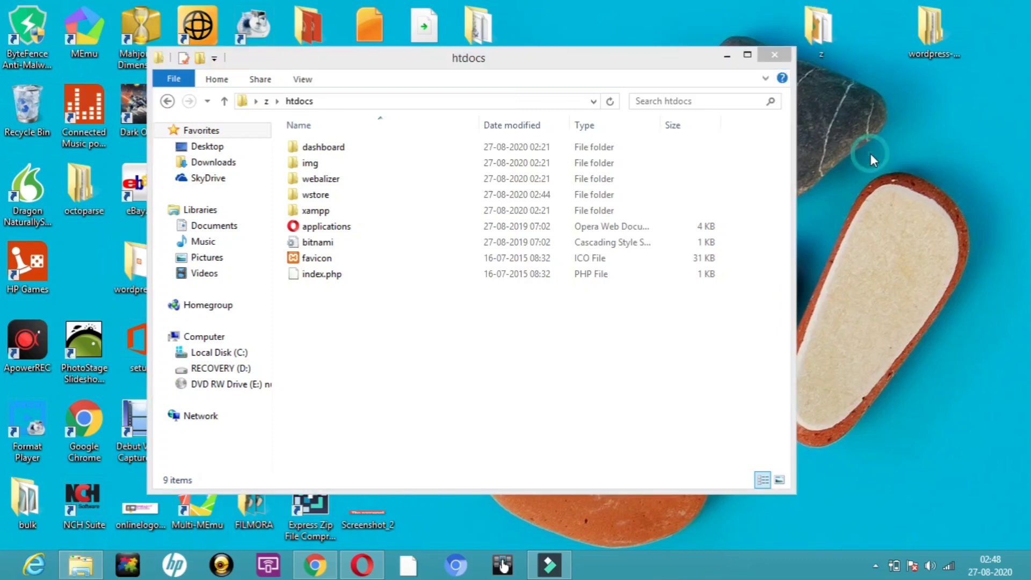
pyautogui.click(775, 55)
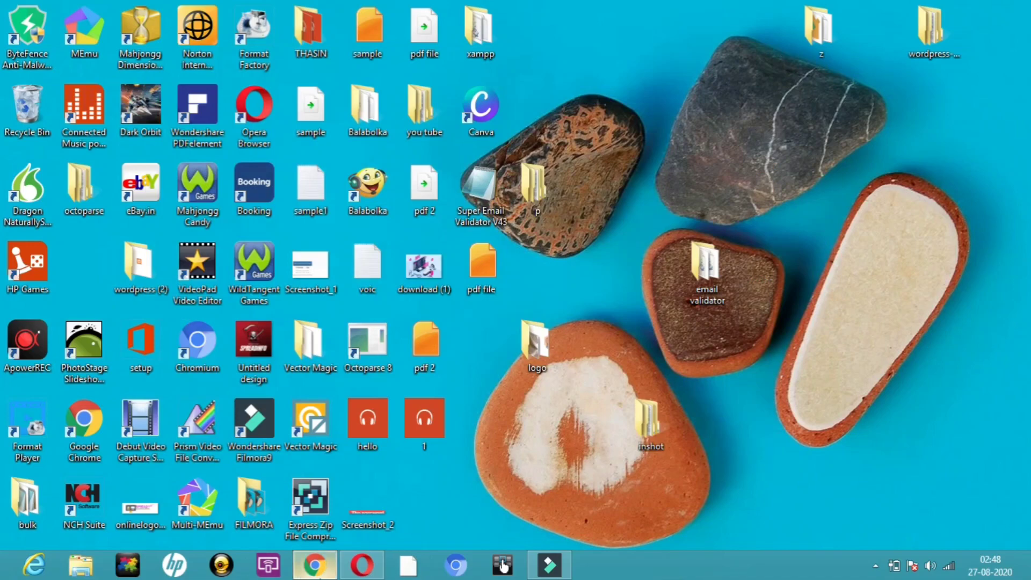
# Switch to Chrome and open the site's front end at localhost/wstore in a new tab to look it over.
pyautogui.click(314, 567)
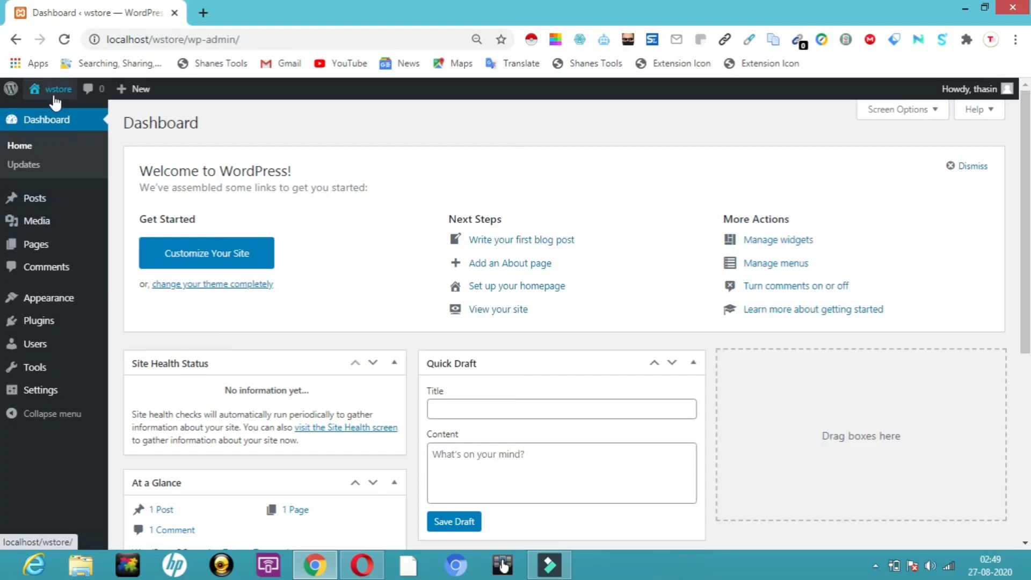
pyautogui.moveTo(59, 94)
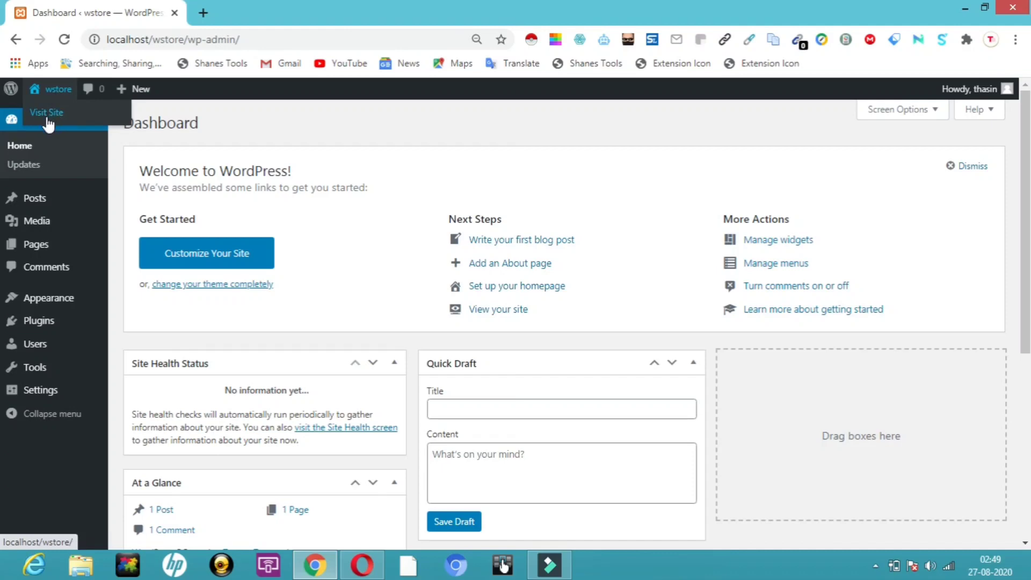
pyautogui.click(208, 9)
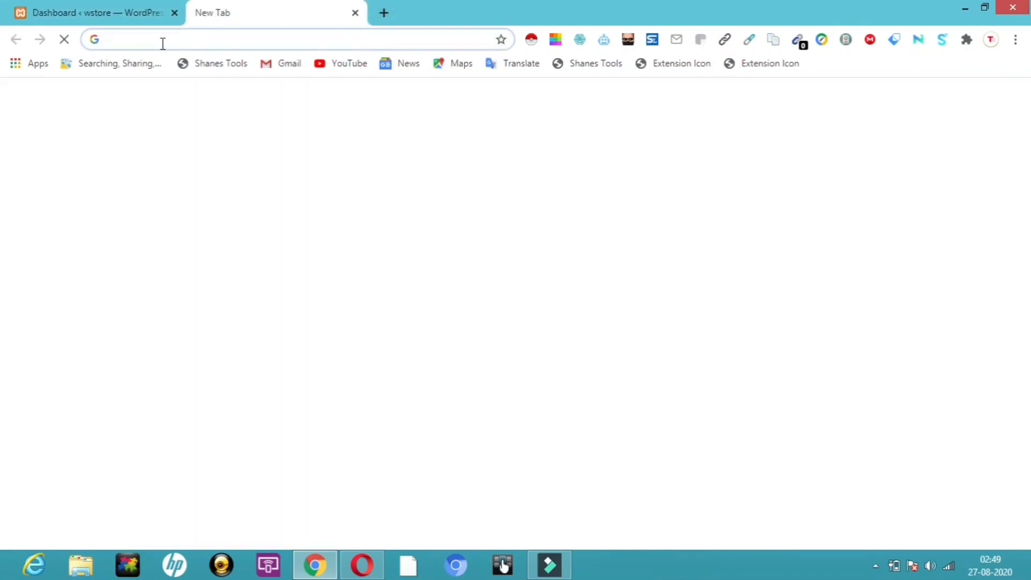
pyautogui.click(162, 41)
pyautogui.write('loc')
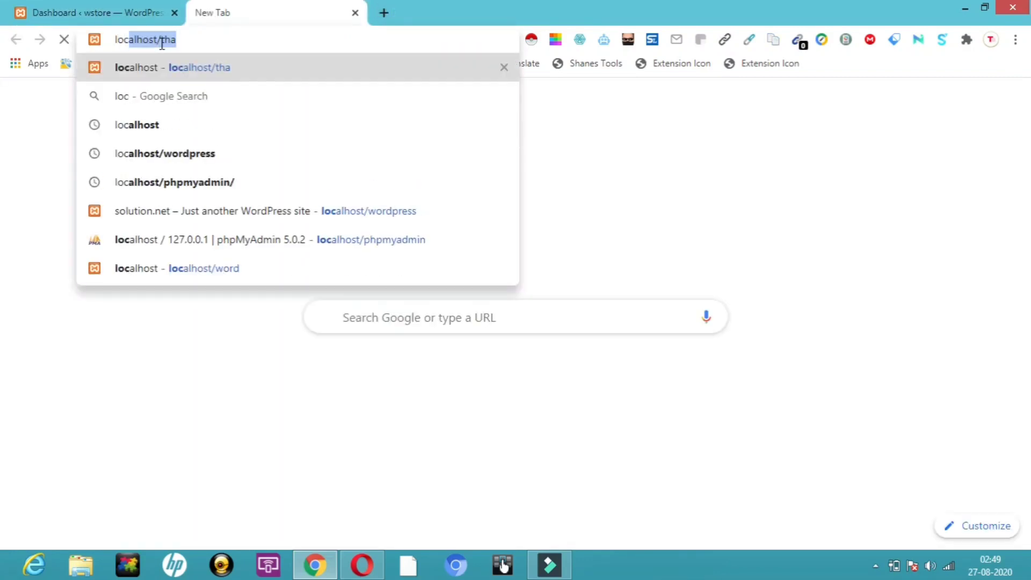
pyautogui.write('alh')
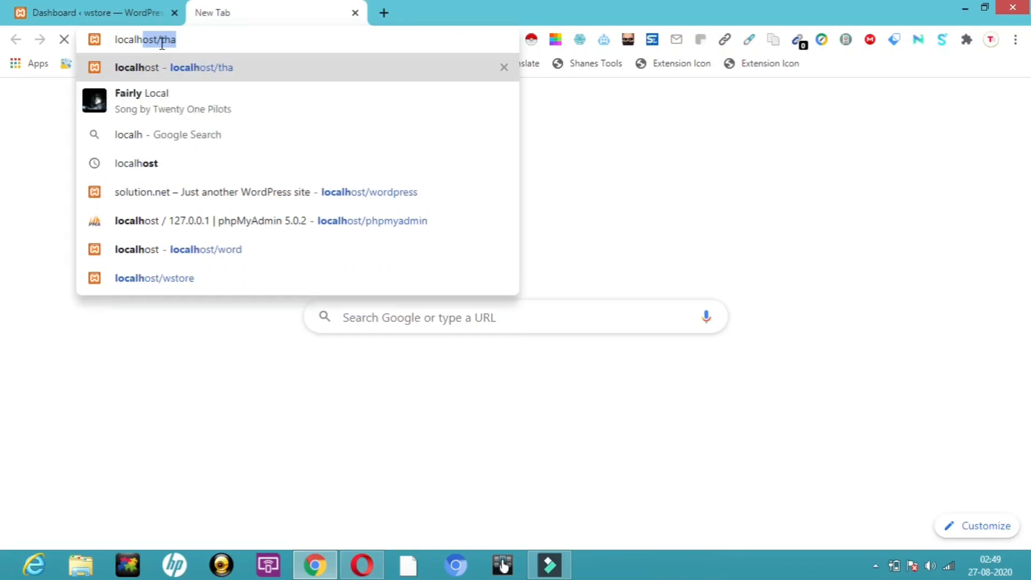
pyautogui.write('ost.')
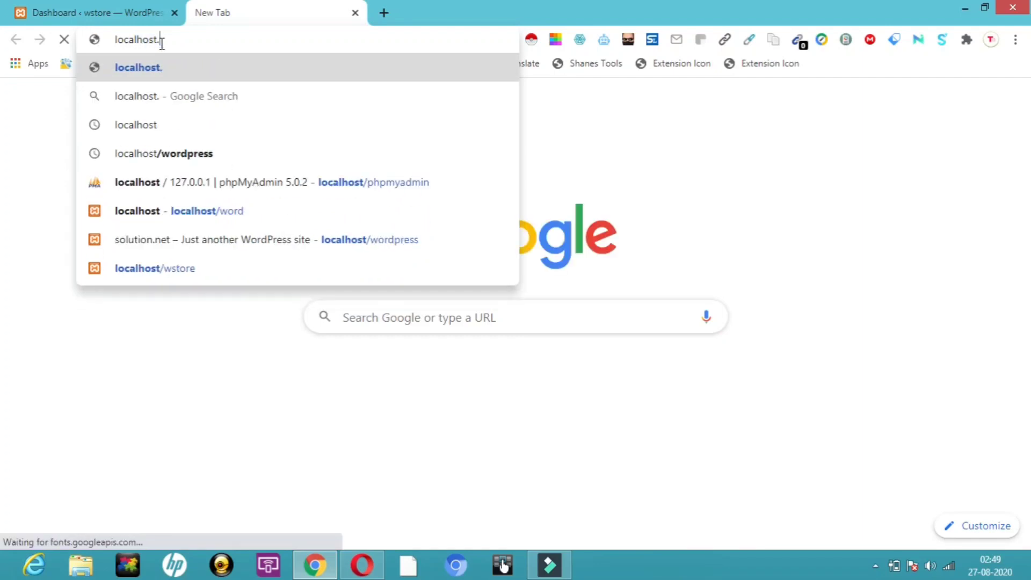
pyautogui.press('BackSpace')
pyautogui.write('/')
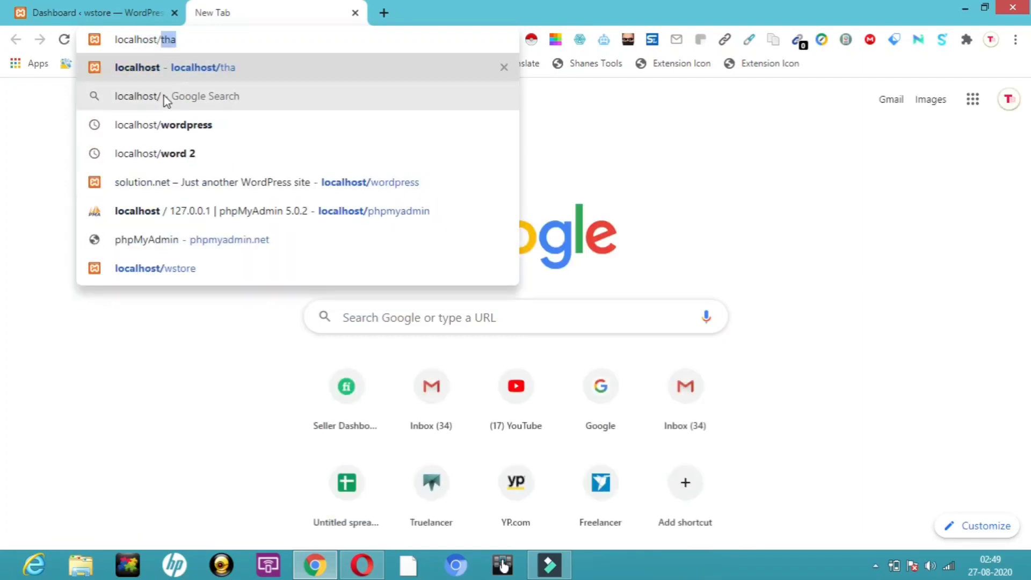
pyautogui.press('BackSpace')
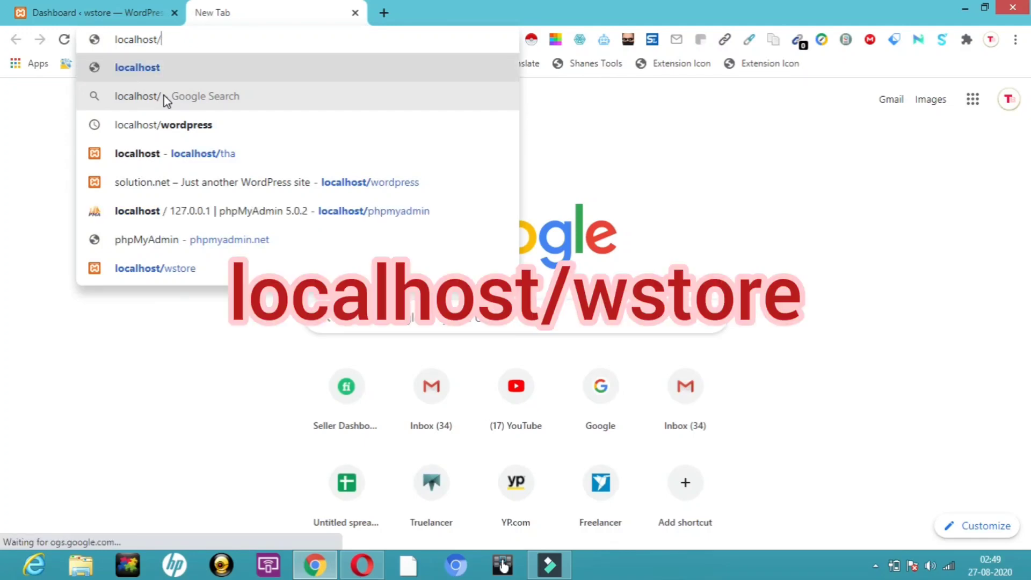
pyautogui.write('wstore')
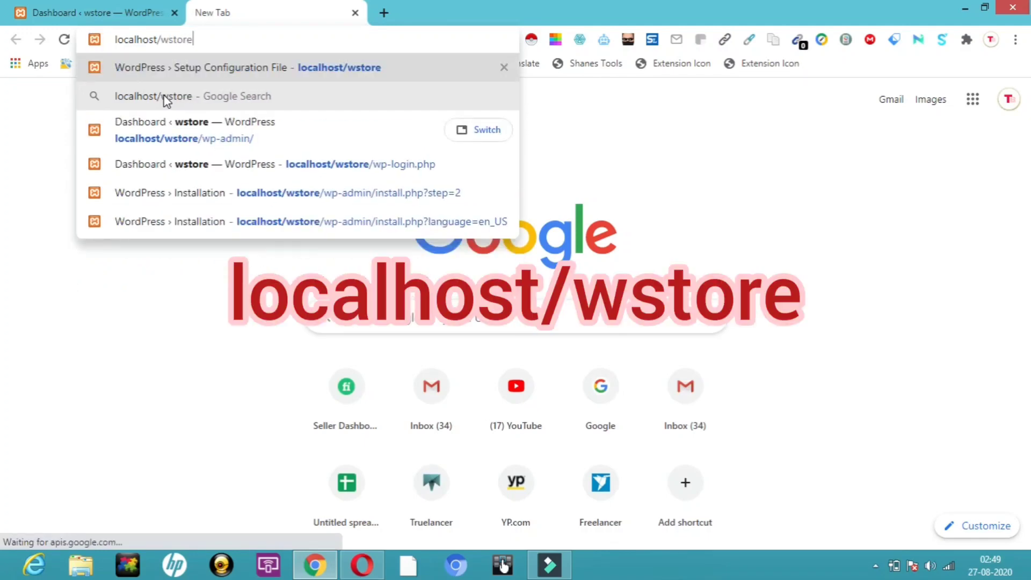
pyautogui.press('Return')
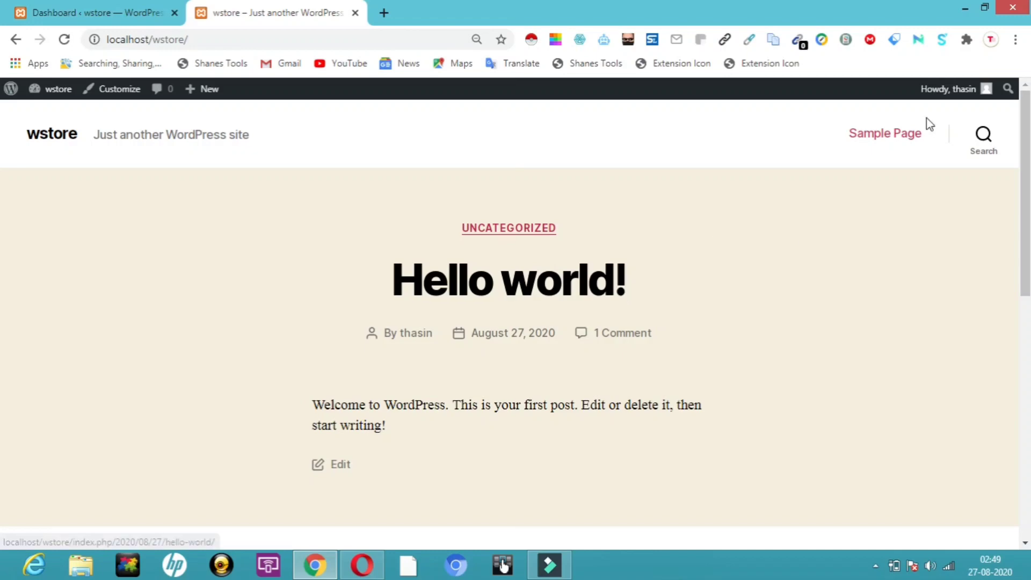
pyautogui.moveTo(1028, 123); pyautogui.dragTo(1027, 102)
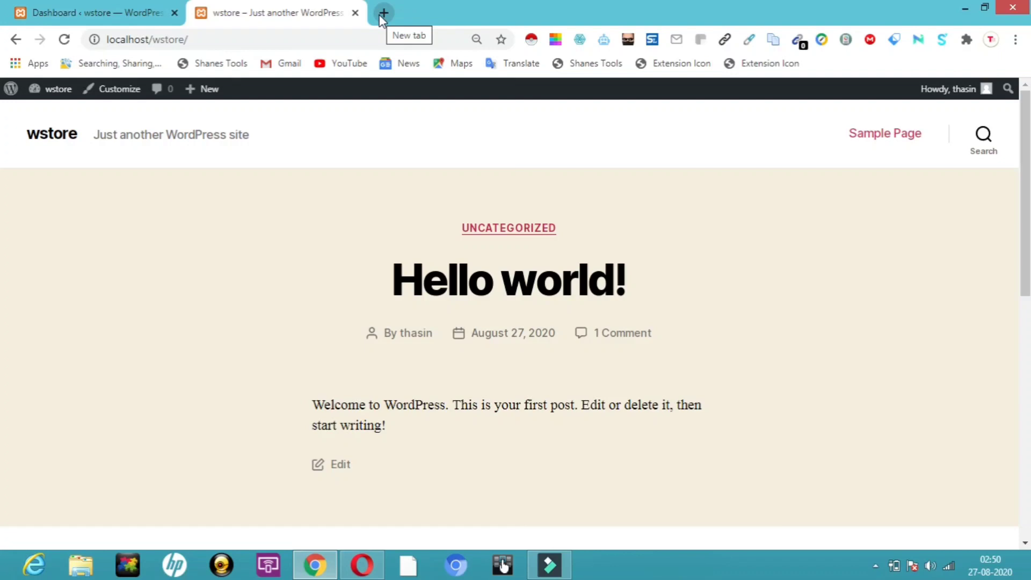
# Go to the site's admin dashboard at localhost/wstore/wp-admin.
pyautogui.click(212, 38)
pyautogui.click(210, 38)
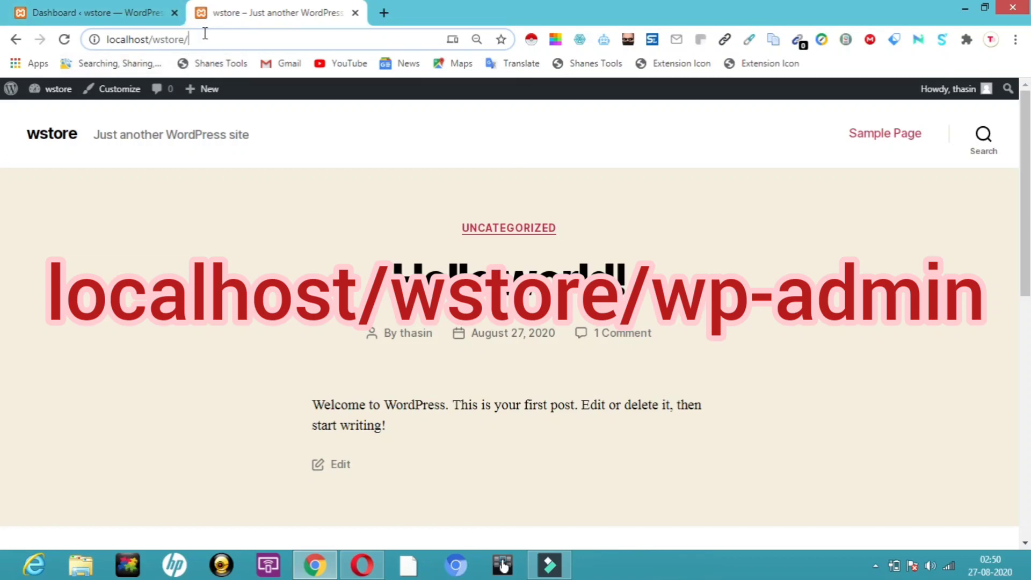
pyautogui.write('w')
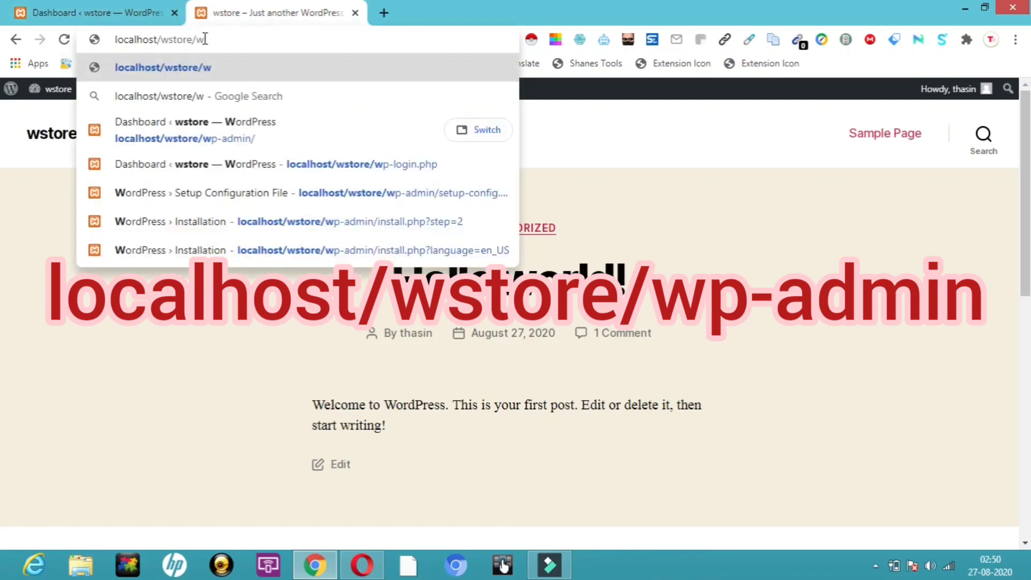
pyautogui.write('p-')
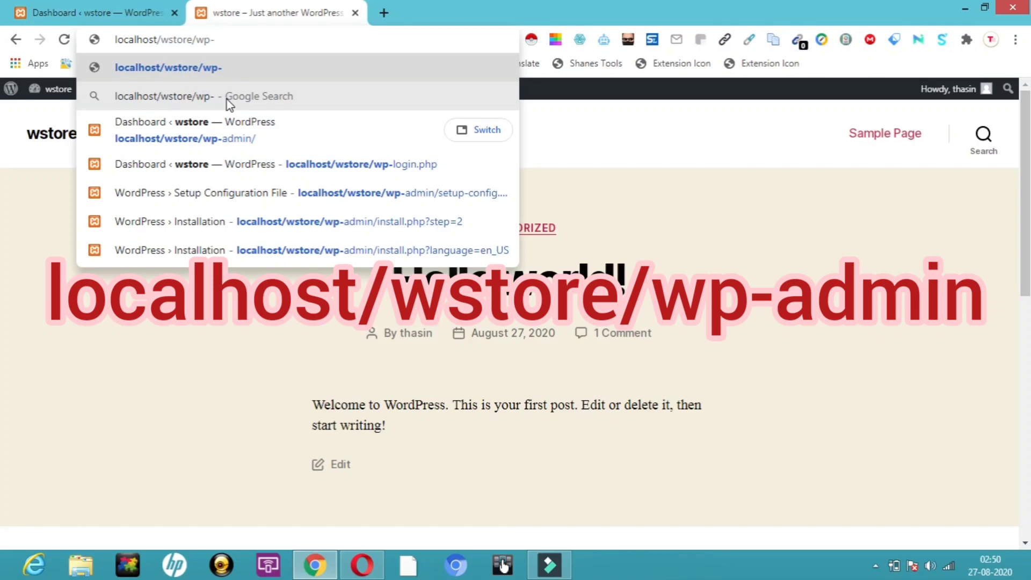
pyautogui.write('admin')
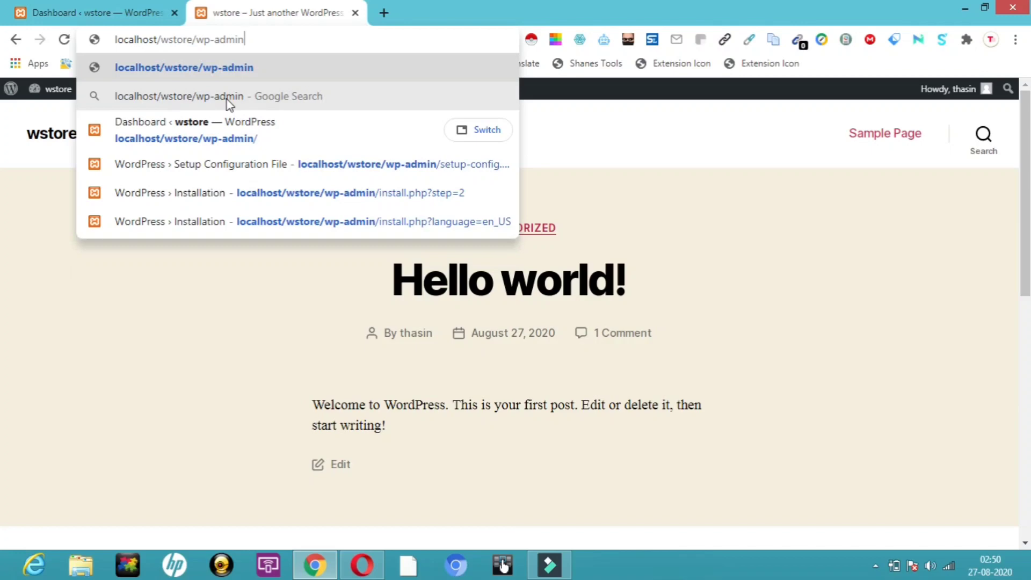
pyautogui.press('Return')
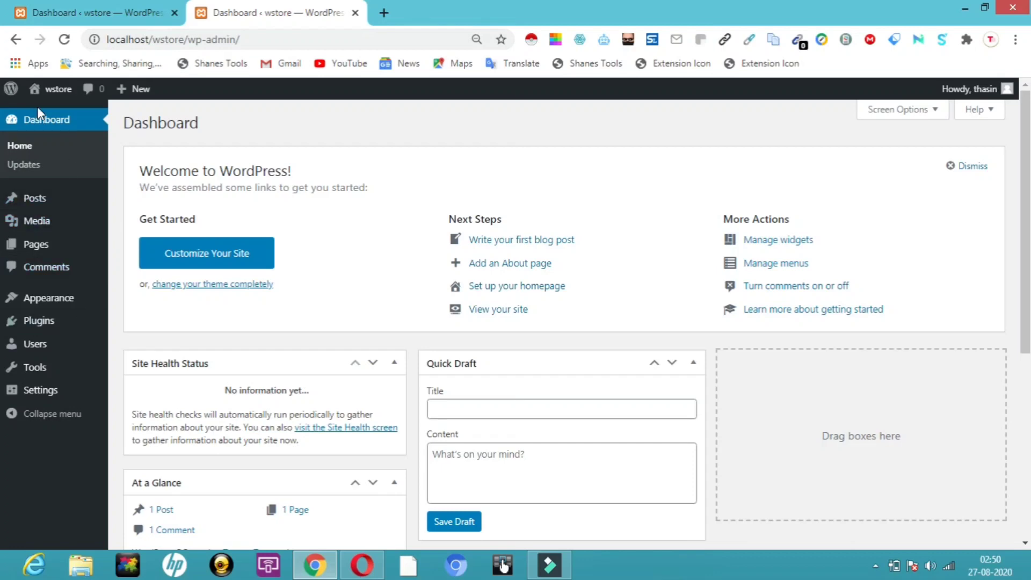
# Move the default Sample Page and Privacy Policy pages to the Trash.
pyautogui.moveTo(56, 205)
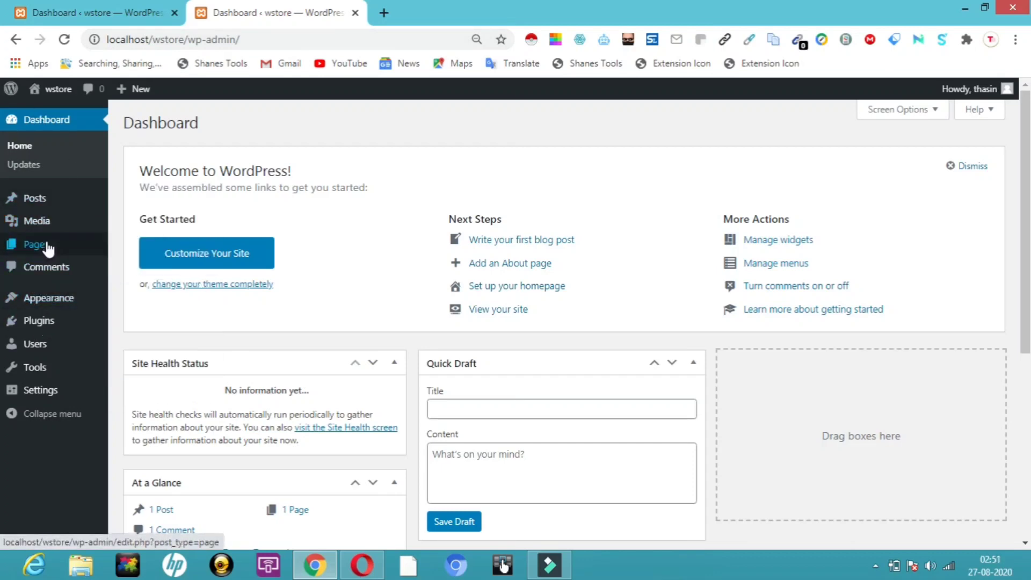
pyautogui.moveTo(56, 248)
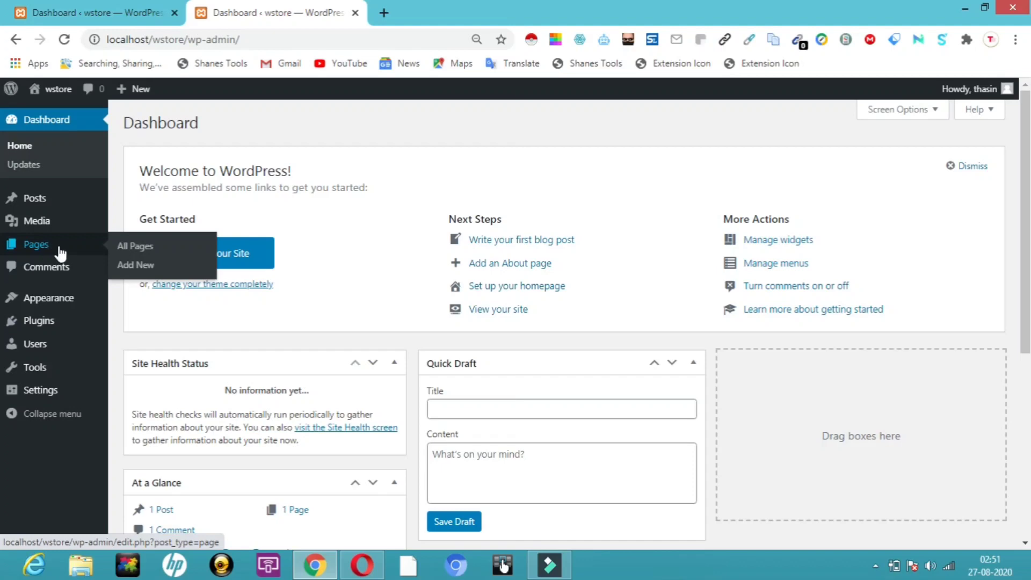
pyautogui.click(140, 246)
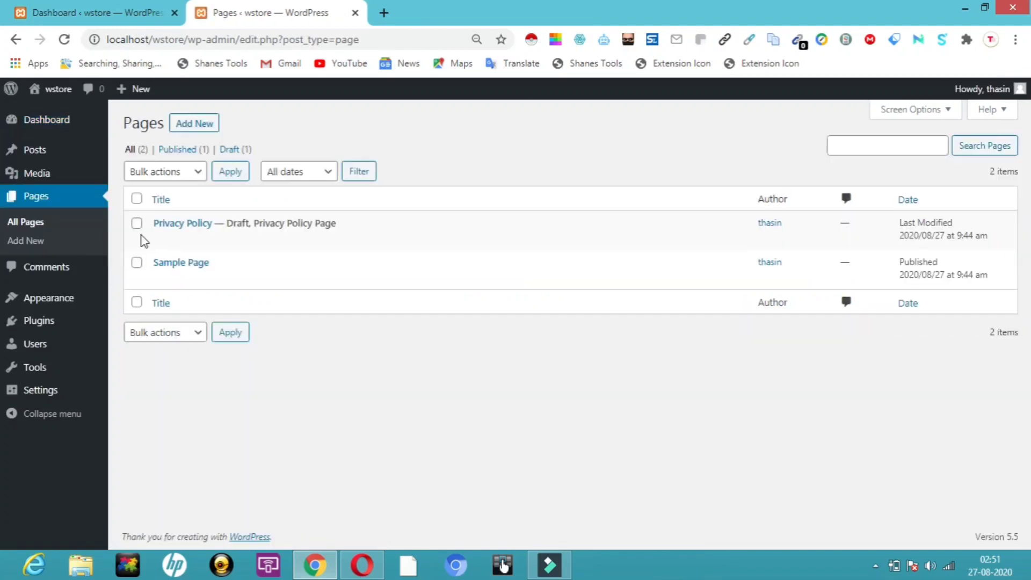
pyautogui.moveTo(154, 247)
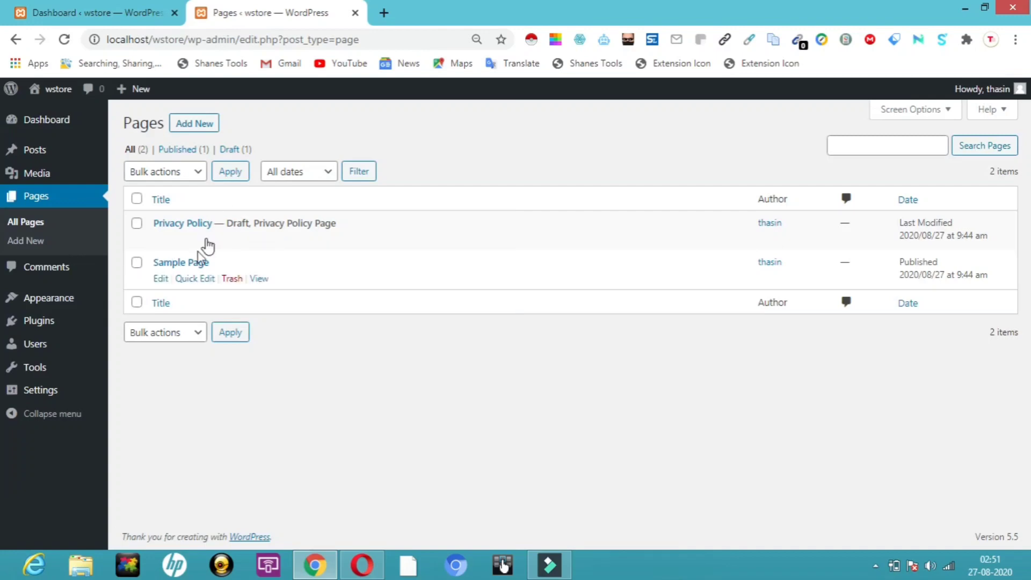
pyautogui.moveTo(179, 263)
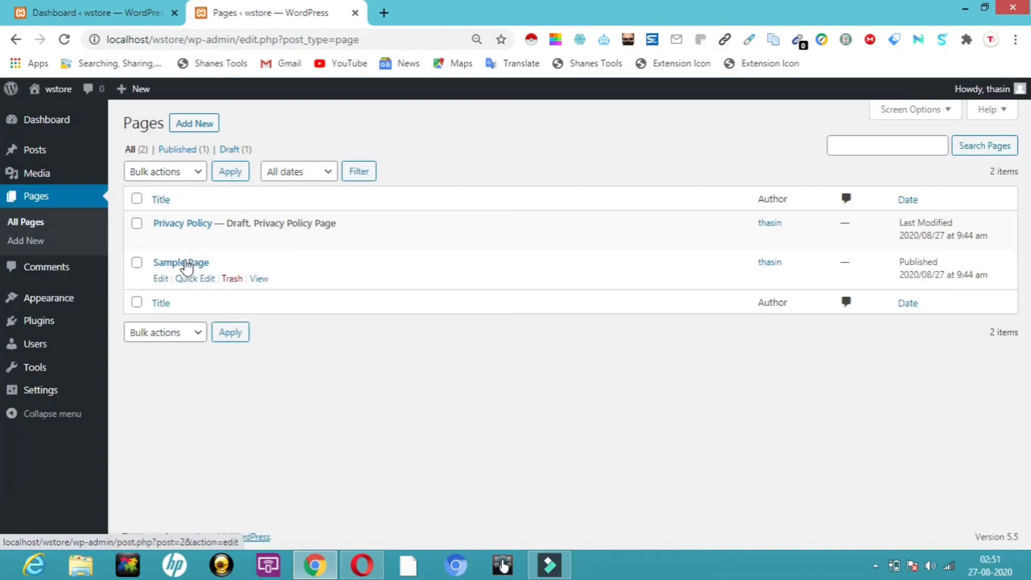
pyautogui.click(230, 279)
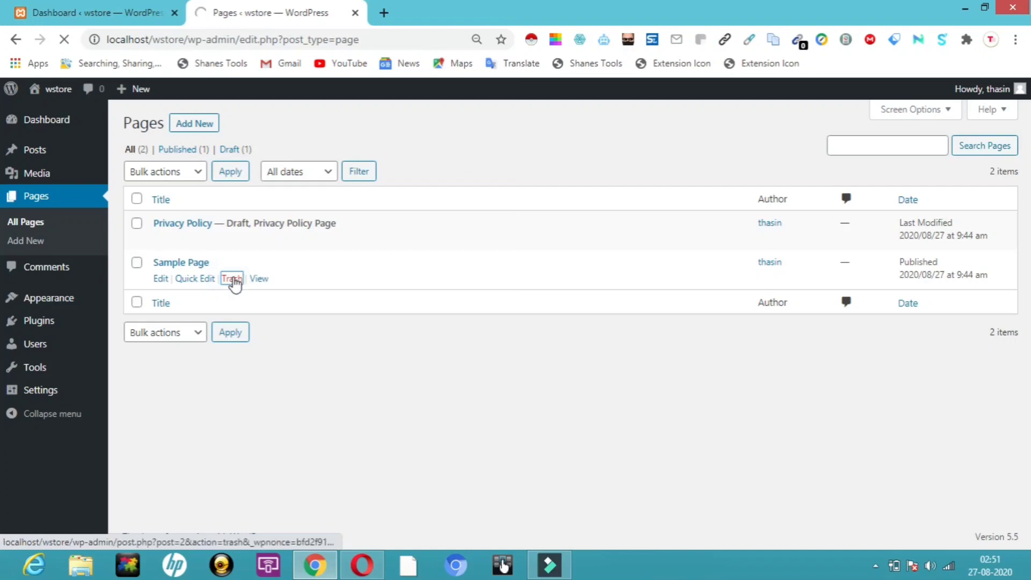
pyautogui.click(233, 281)
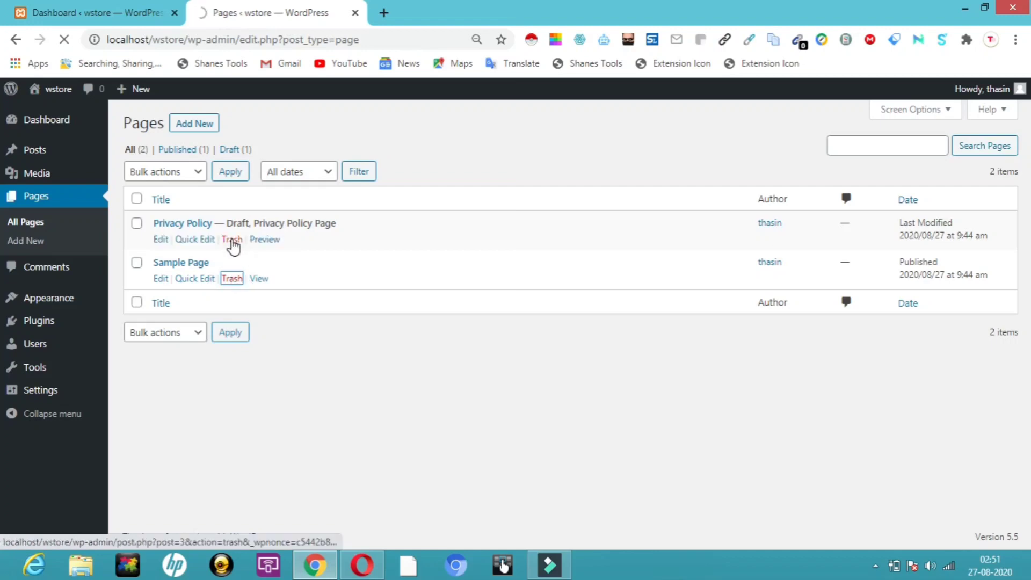
pyautogui.click(232, 241)
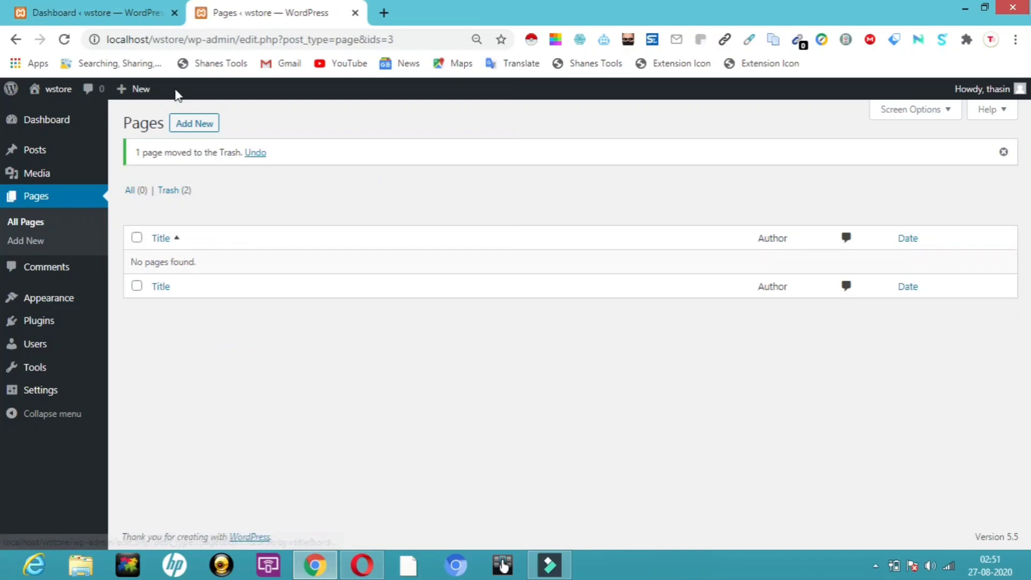
# Create and publish a new page titled "home", and open the published page for viewing.
pyautogui.click(195, 128)
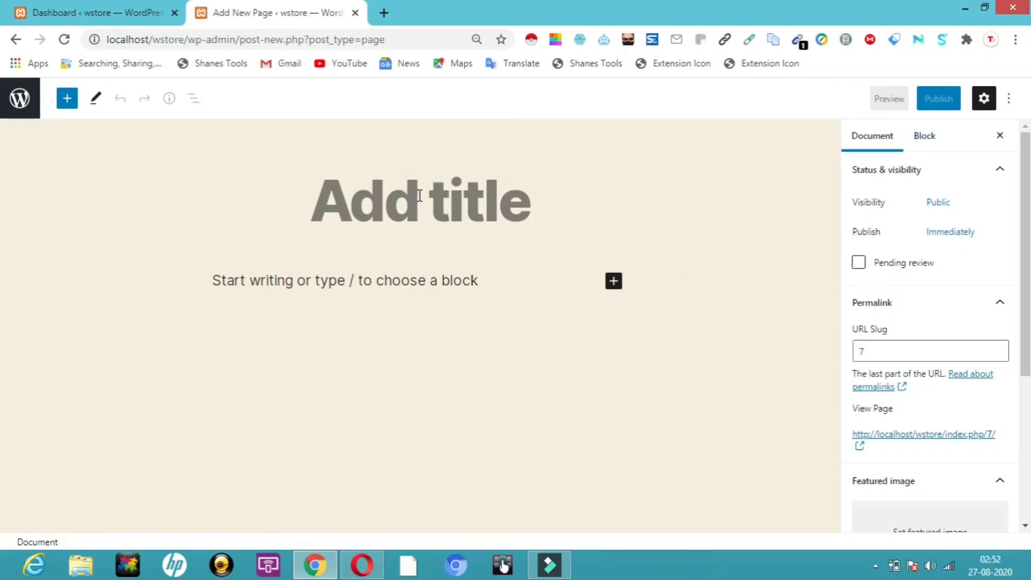
pyautogui.write('home')
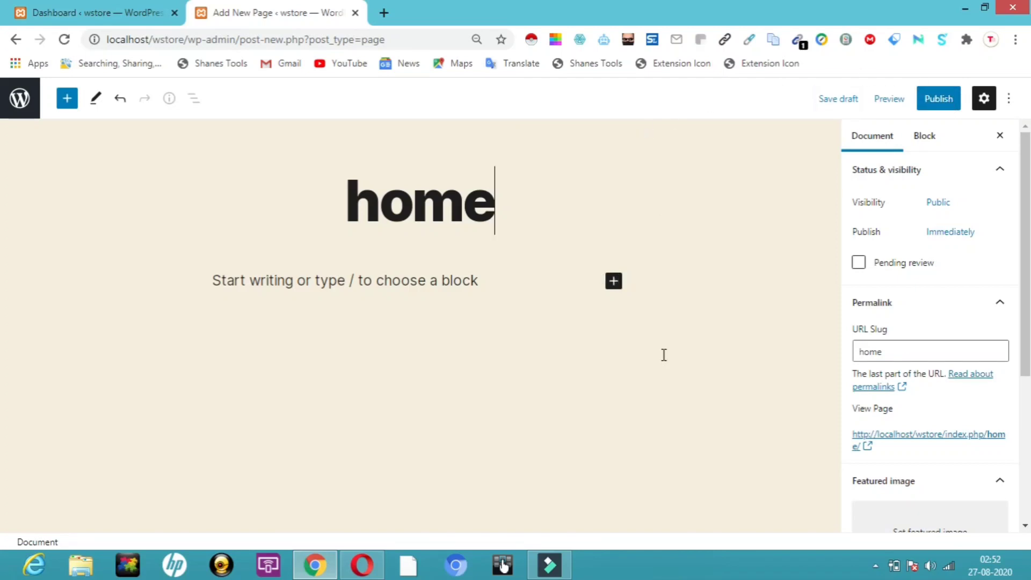
pyautogui.click(940, 100)
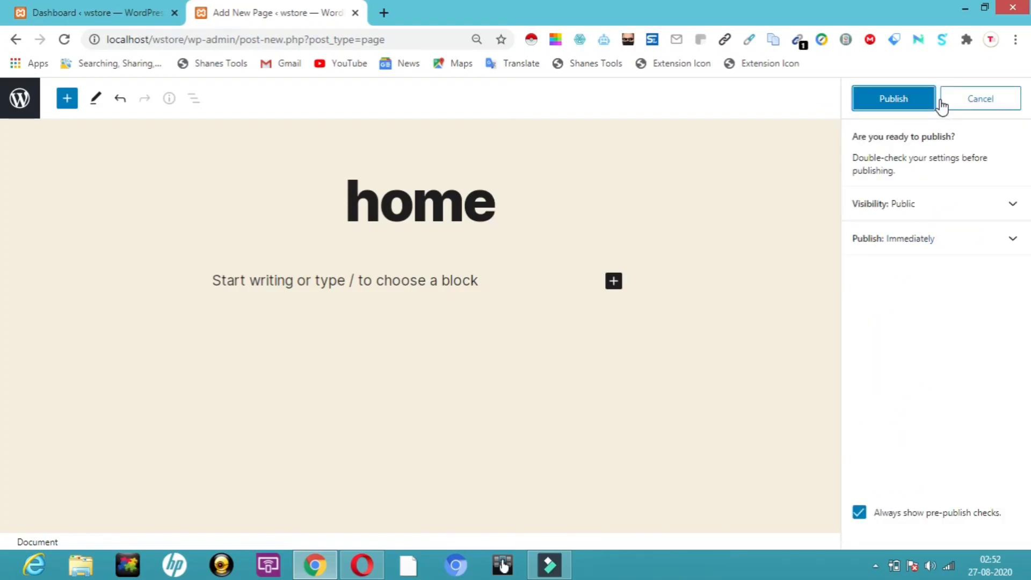
pyautogui.click(906, 105)
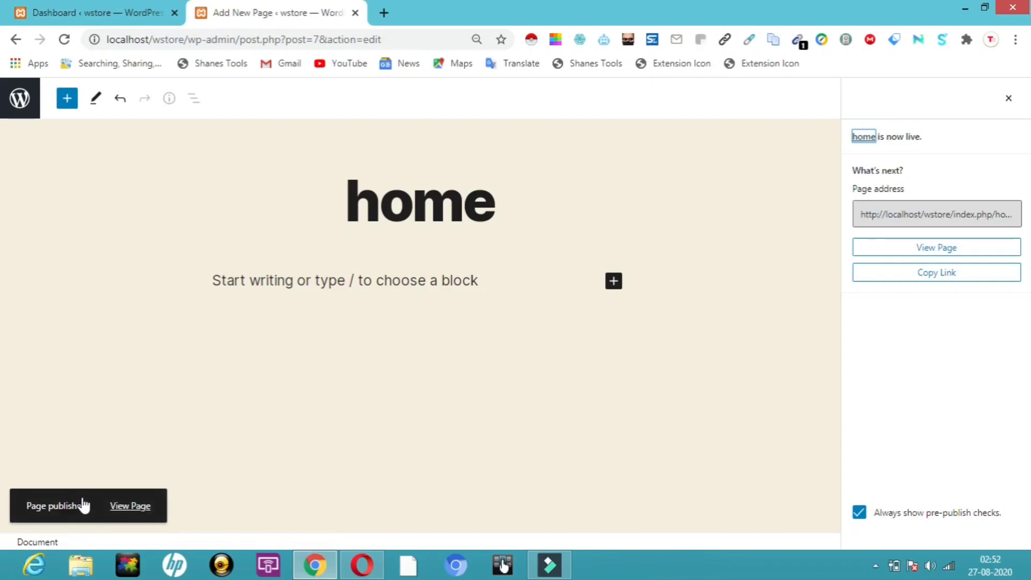
pyautogui.click(125, 506)
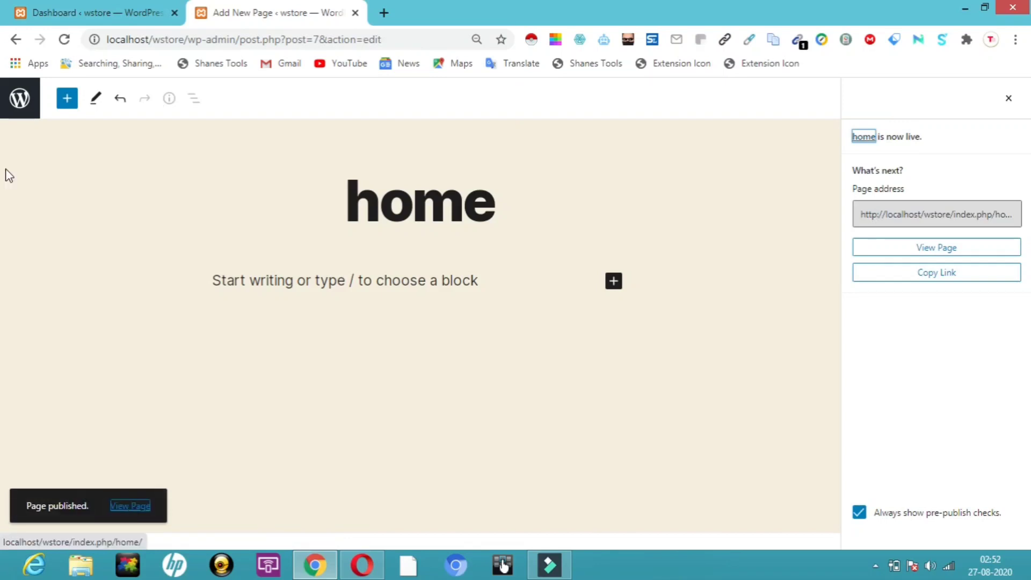
# Create and publish a new page titled "contact", and return to the list of all pages.
pyautogui.click(19, 108)
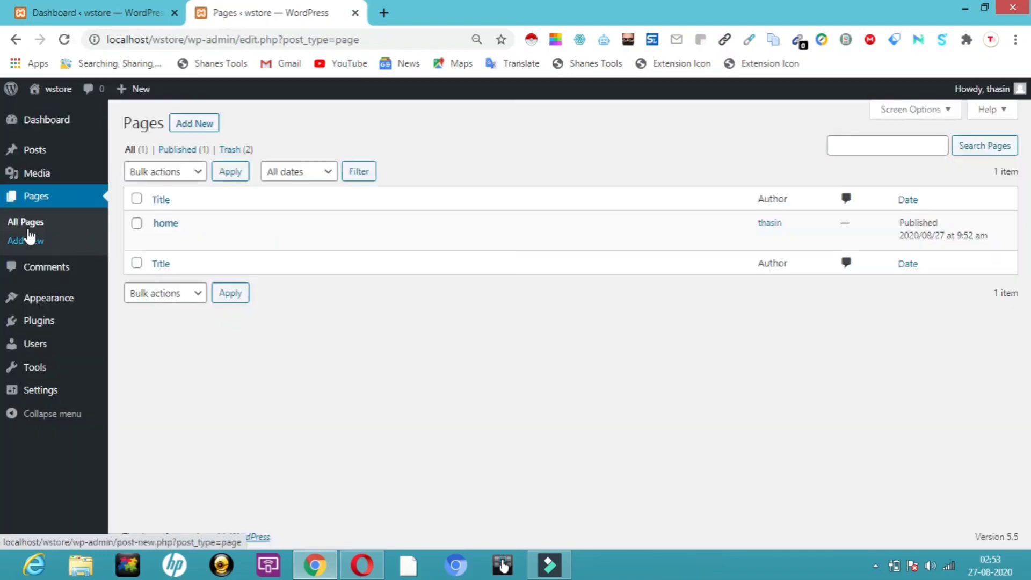
pyautogui.click(204, 127)
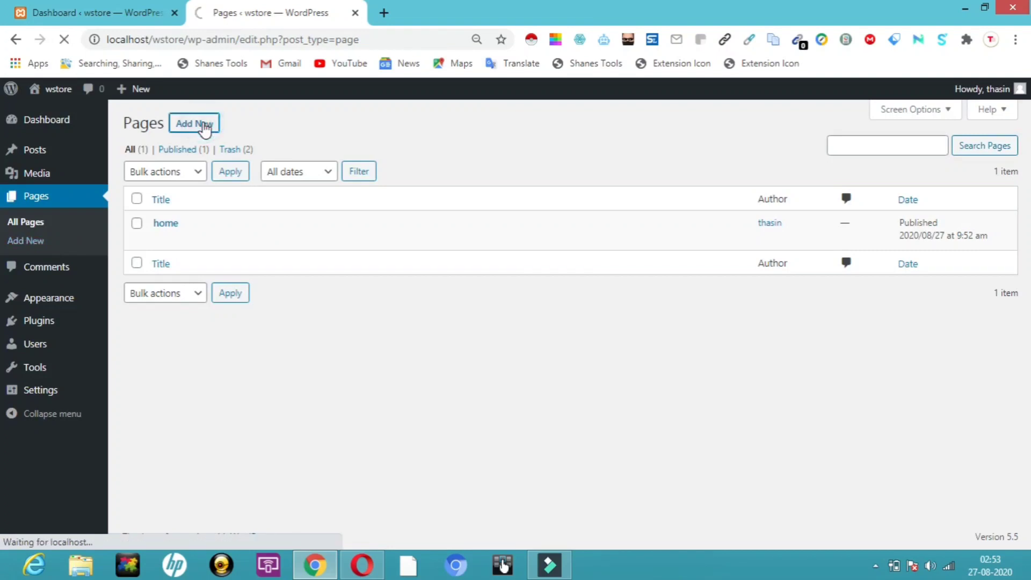
pyautogui.write('c')
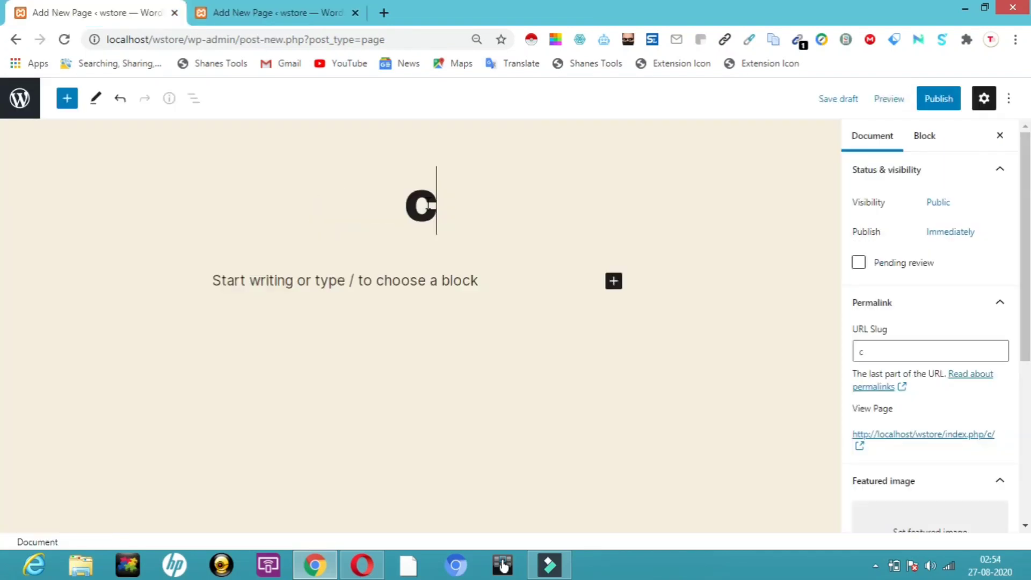
pyautogui.write('ontact')
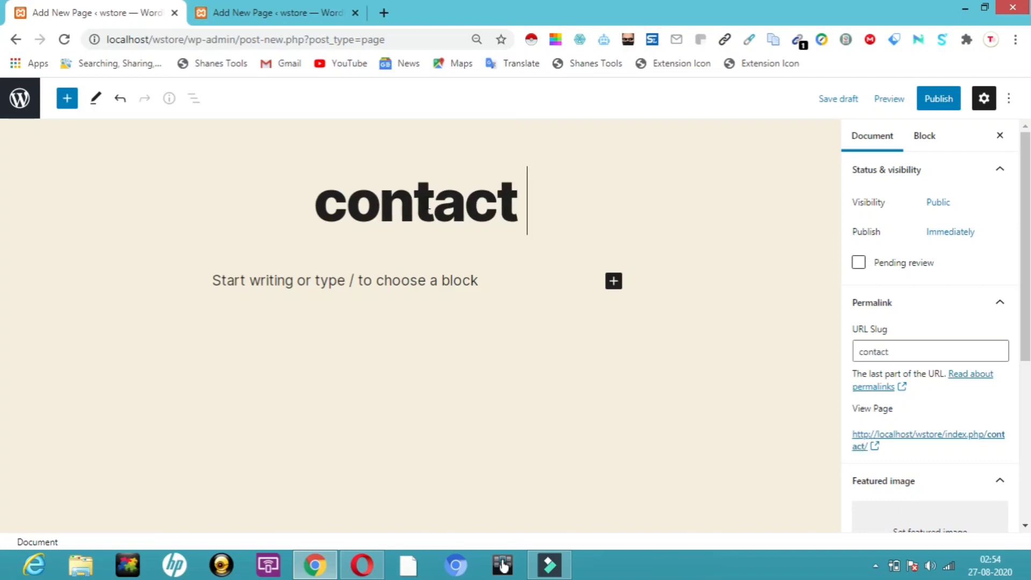
pyautogui.click(936, 101)
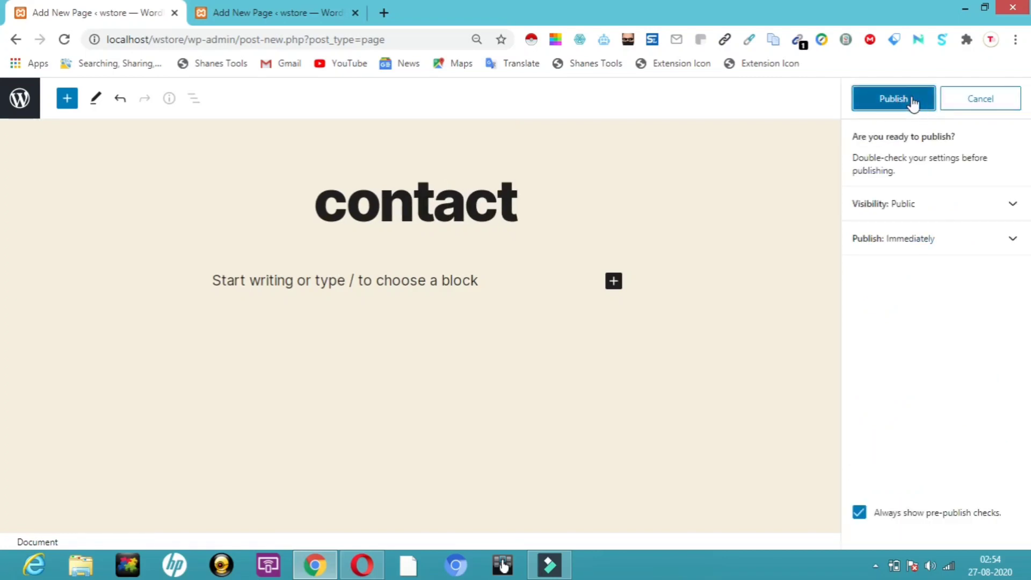
pyautogui.click(912, 100)
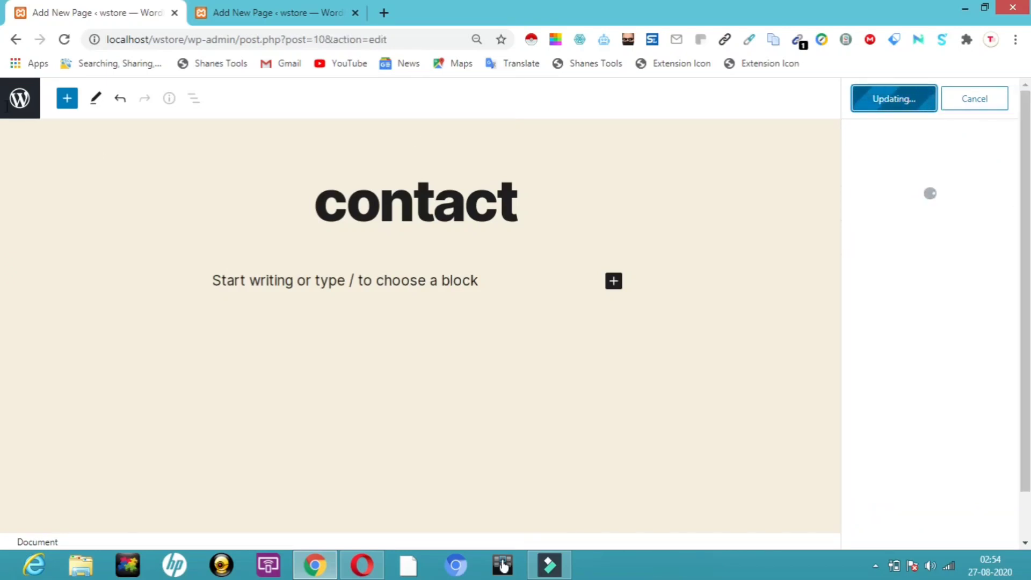
pyautogui.click(12, 105)
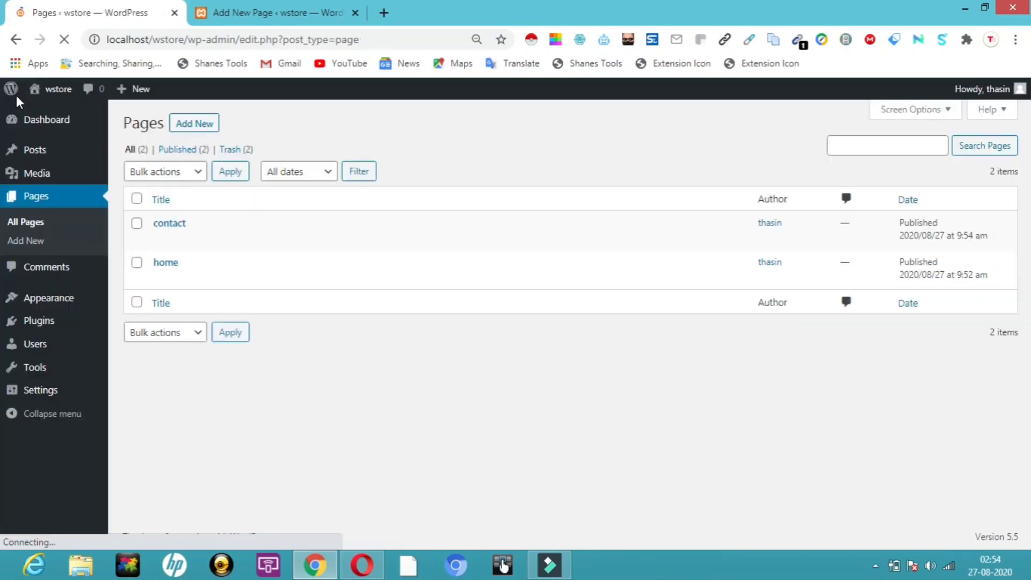
pyautogui.moveTo(161, 234)
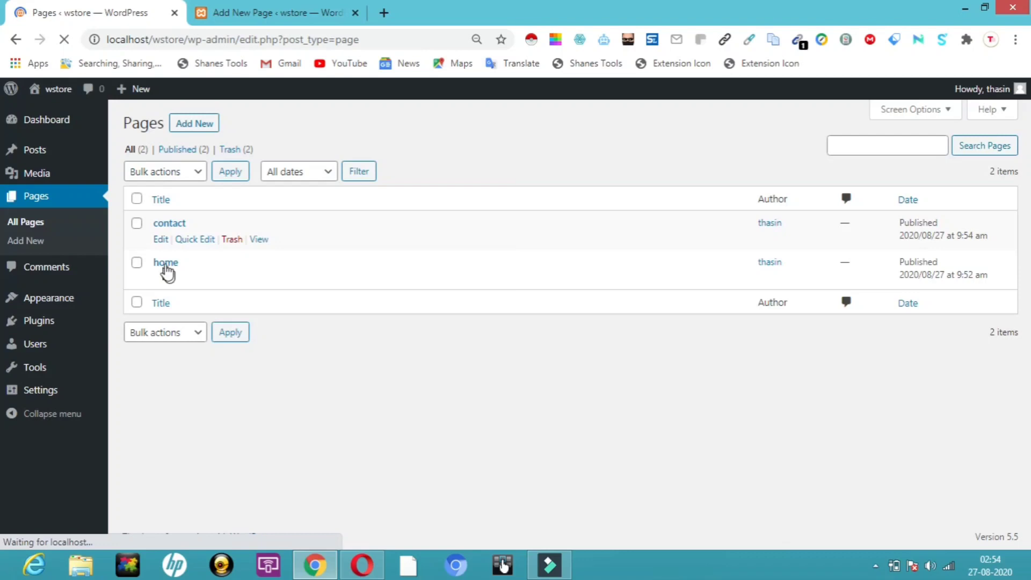
pyautogui.moveTo(168, 272)
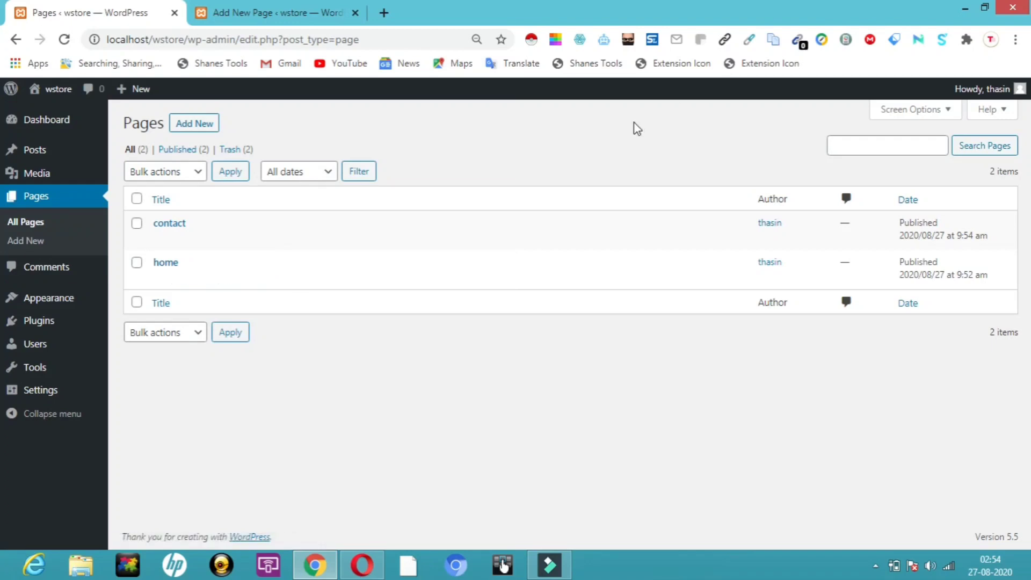
# Create a new navigation menu named "main menu" for the site.
pyautogui.moveTo(49, 304)
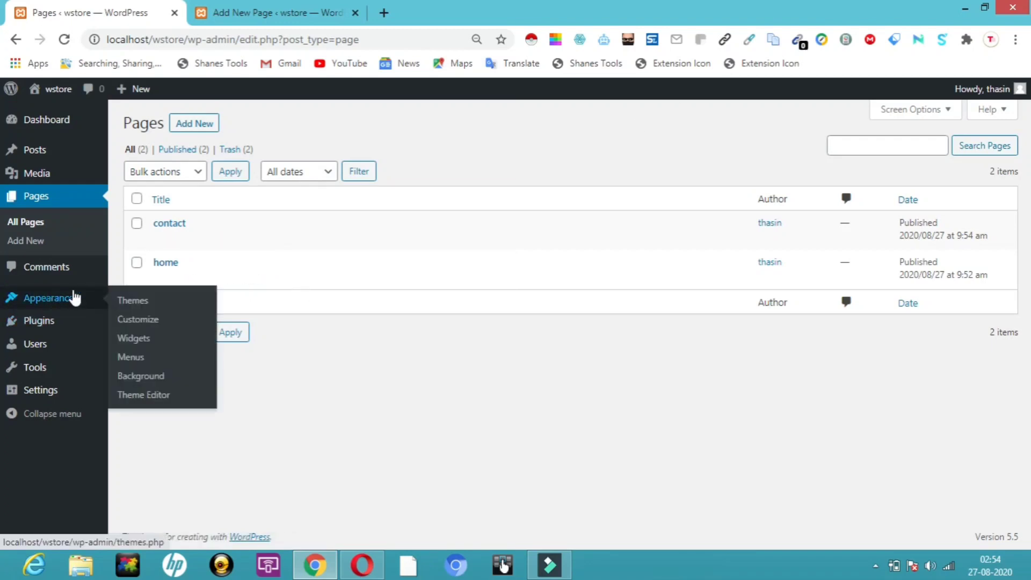
pyautogui.click(133, 359)
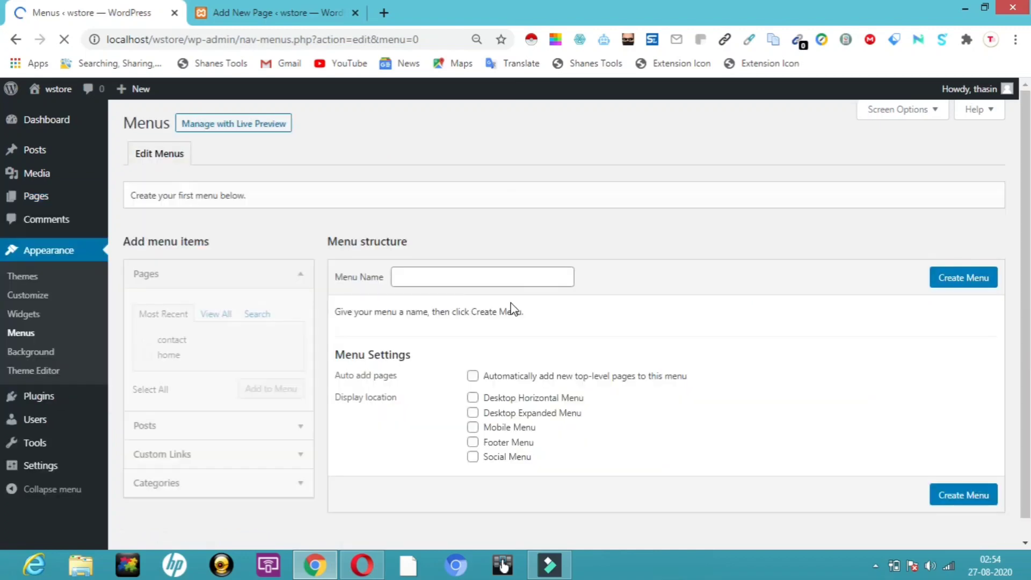
pyautogui.click(417, 275)
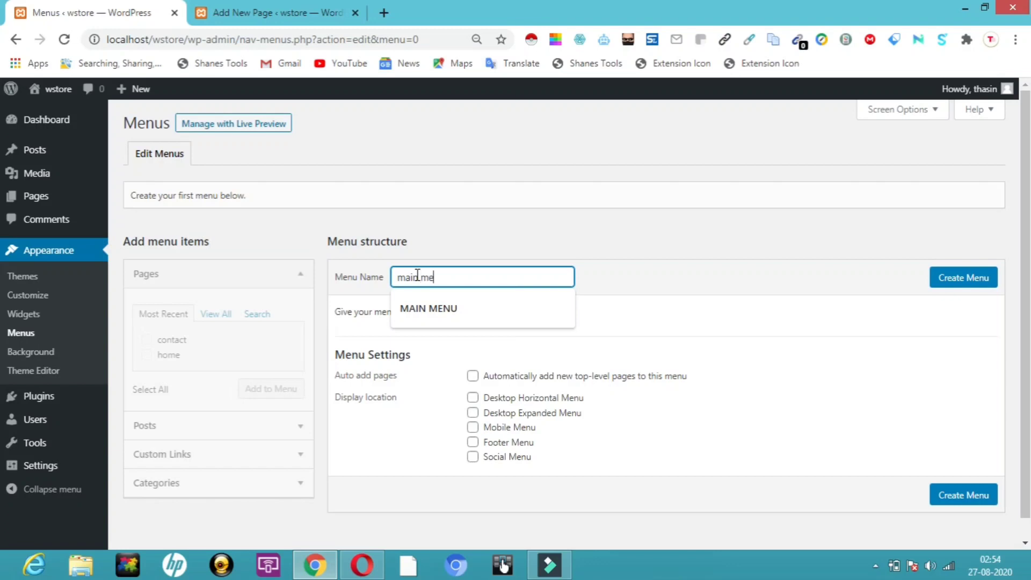
pyautogui.click(956, 277)
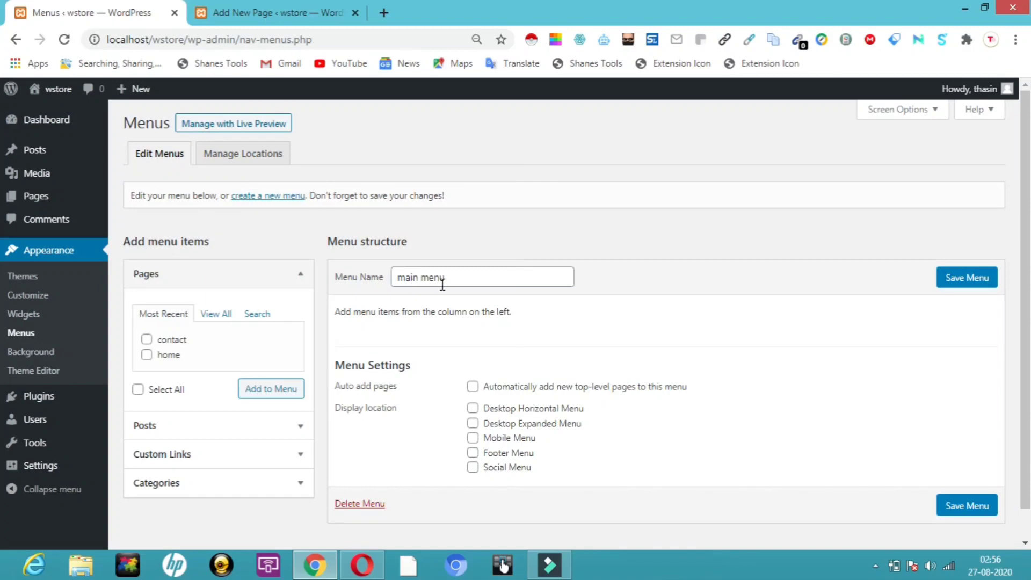
pyautogui.click(146, 340)
pyautogui.click(146, 354)
pyautogui.click(986, 283)
# Add the contact and home pages as items to the main menu, and save the menu.
pyautogui.click(146, 380)
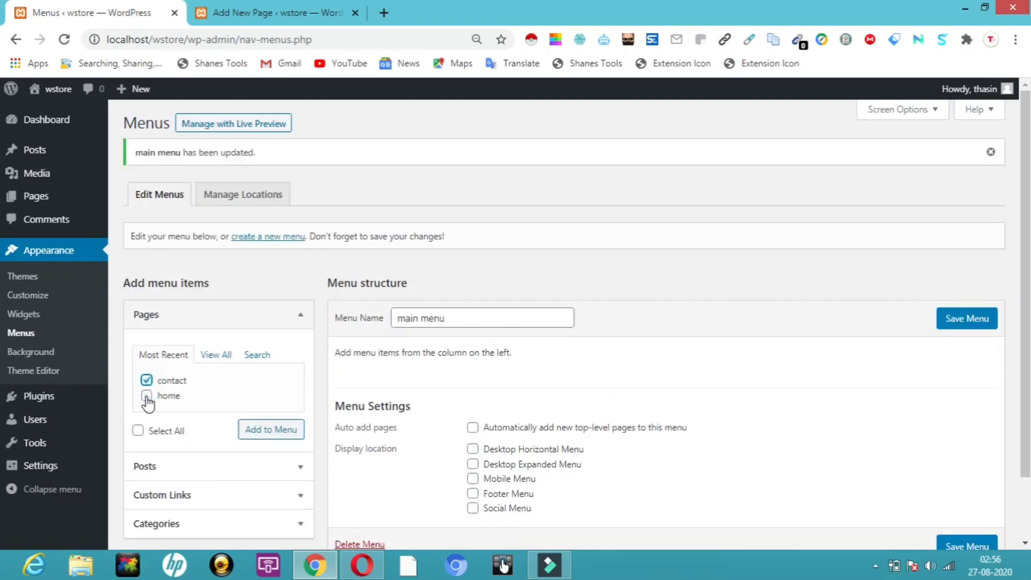
pyautogui.click(146, 395)
pyautogui.click(266, 432)
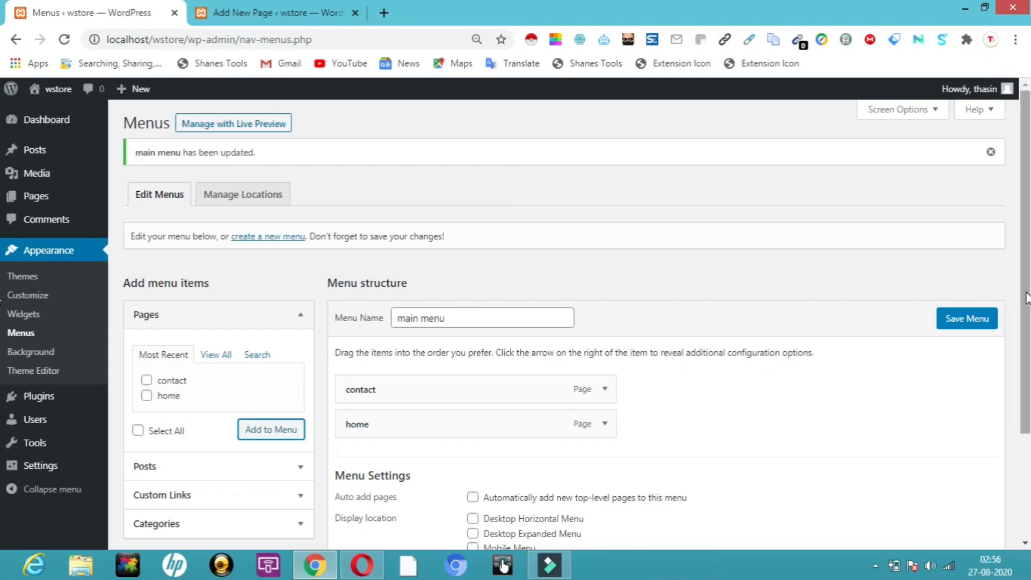
pyautogui.scroll(-2, 1017, 293)
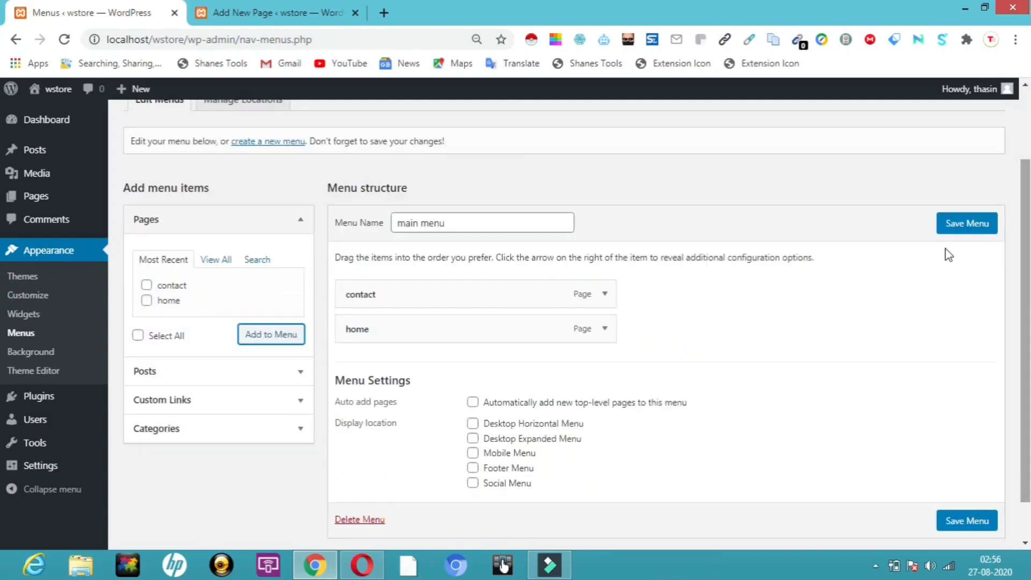
pyautogui.click(963, 232)
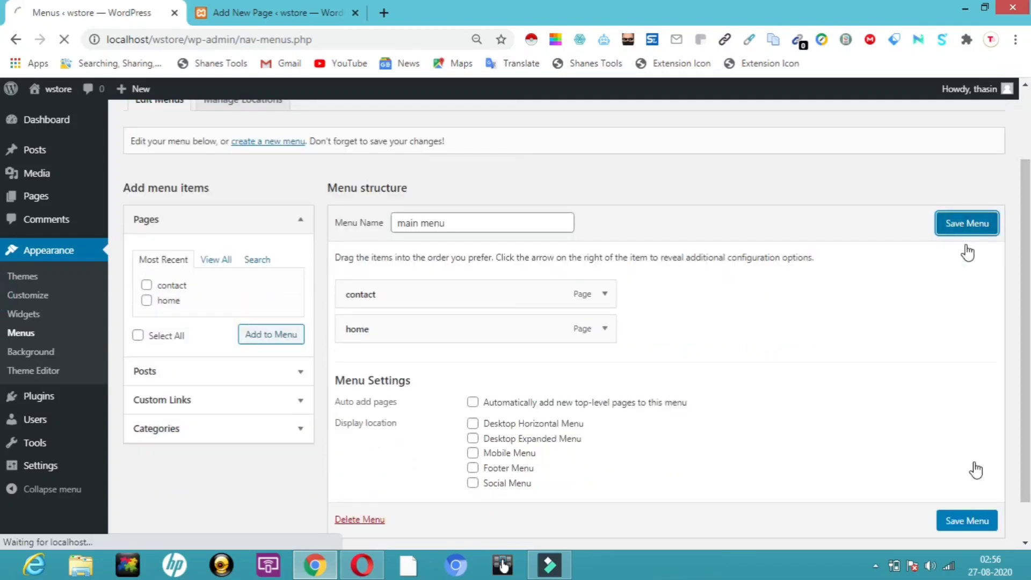
pyautogui.click(942, 517)
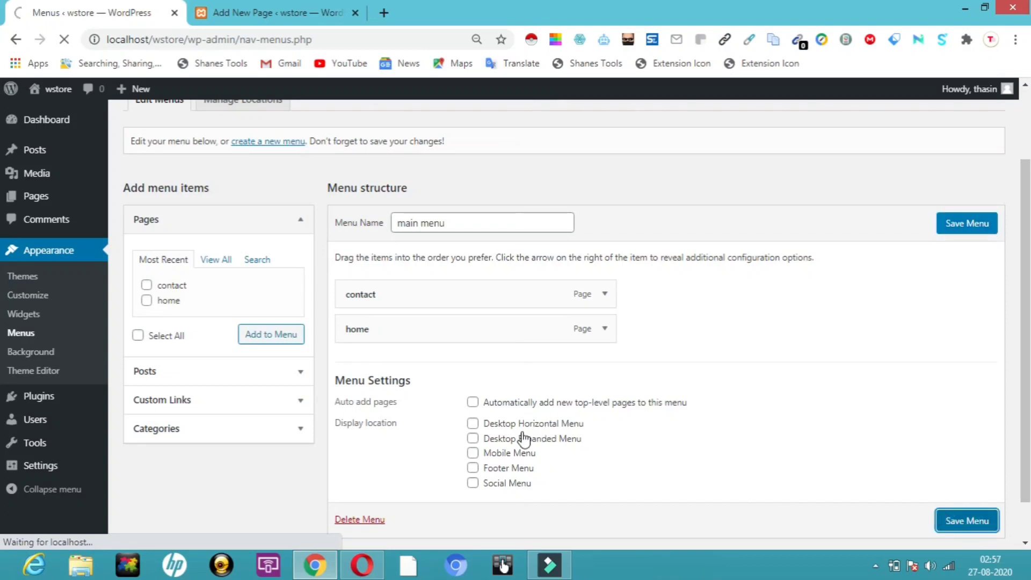
# Assign the main menu to the Desktop Horizontal Menu display location and save the menu.
pyautogui.click(473, 424)
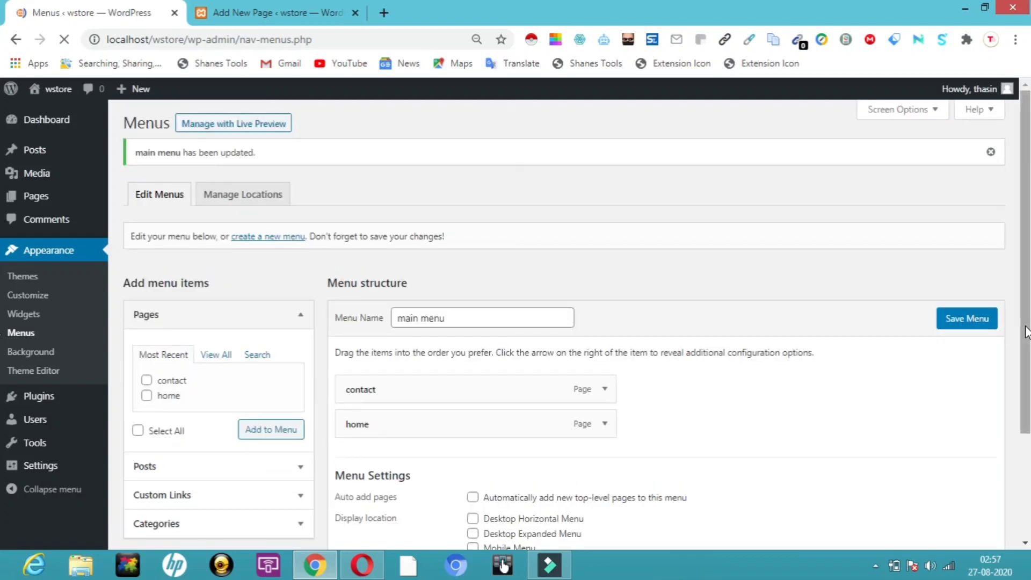
pyautogui.scroll(-2, 1, 416)
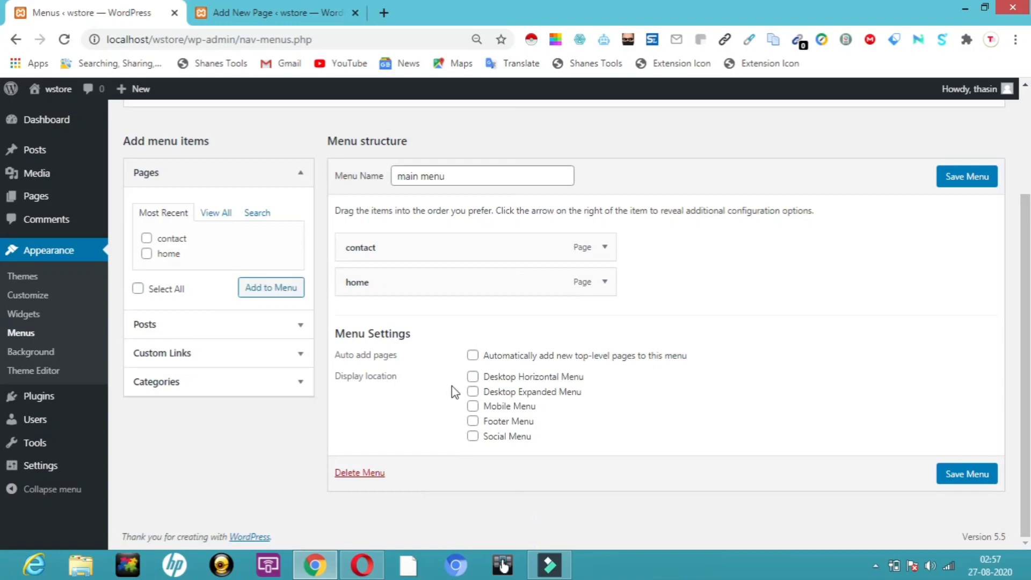
pyautogui.click(473, 377)
pyautogui.click(973, 182)
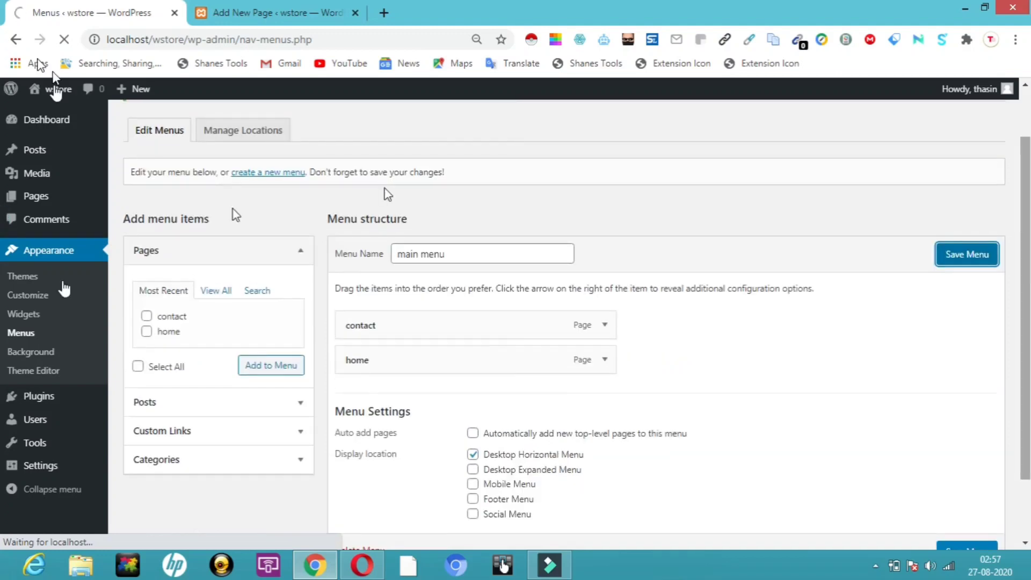
# Visit the site's front end and look over the contact and home pages through the header navigation links.
pyautogui.click(46, 114)
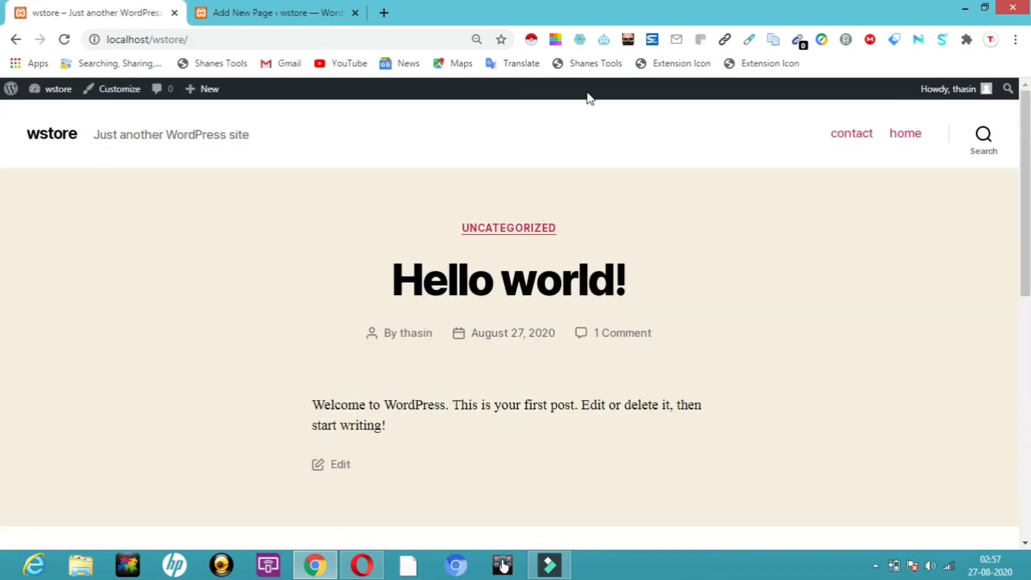
pyautogui.click(848, 144)
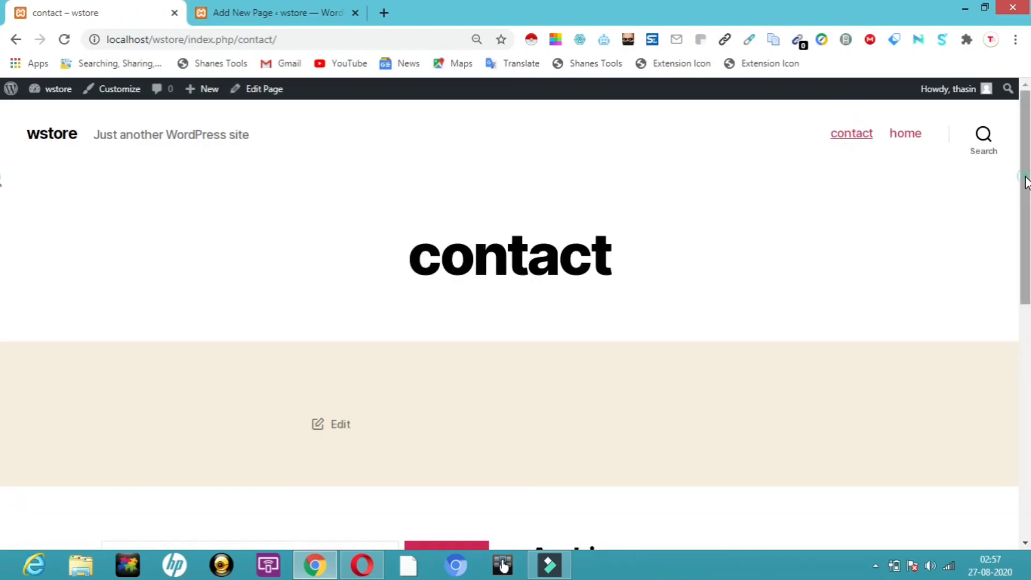
pyautogui.scroll(-4, 2, 309)
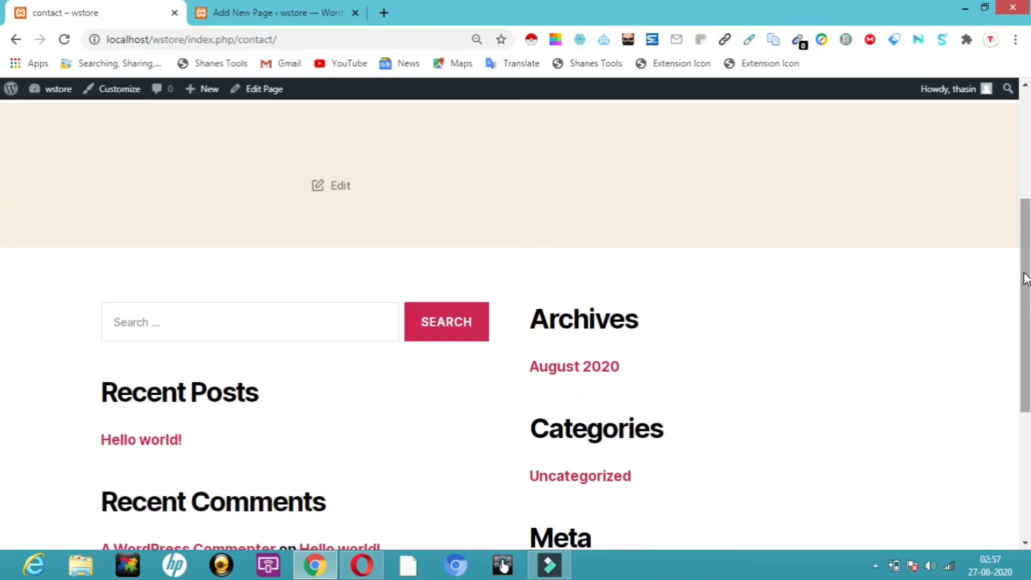
pyautogui.scroll(-2, 5, 279)
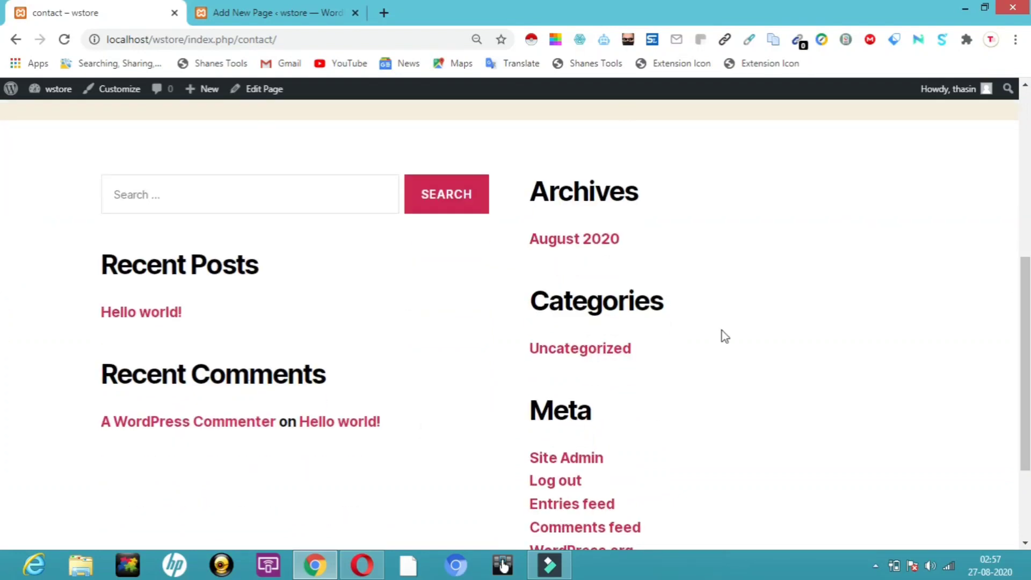
pyautogui.scroll(3, 3, 333)
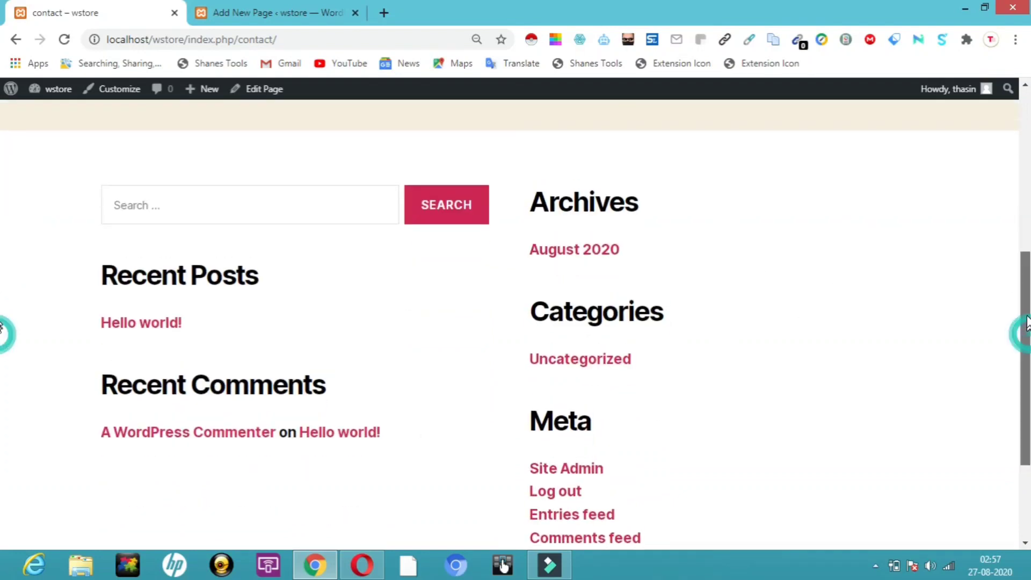
pyautogui.scroll(-1, 1026, 278)
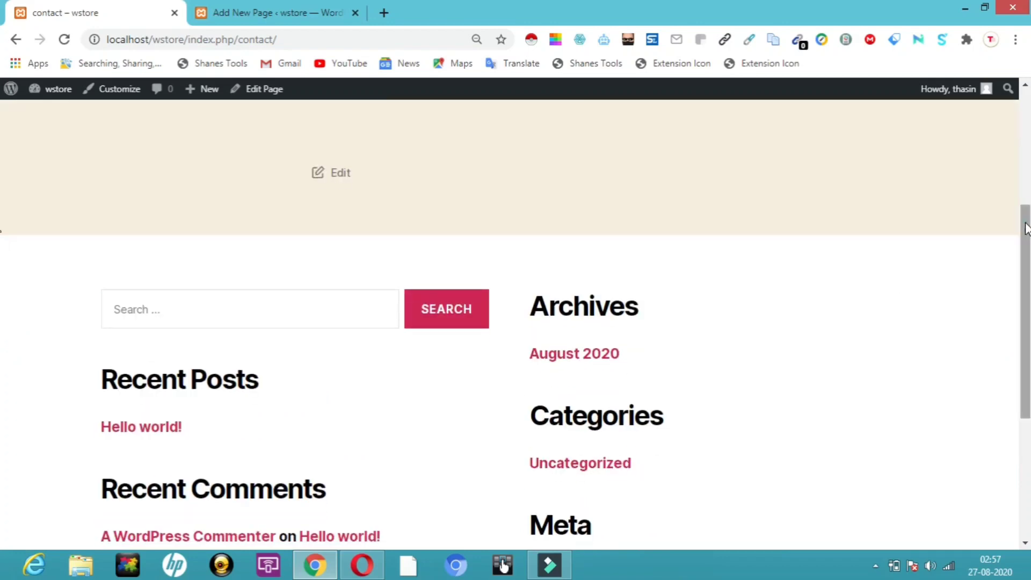
pyautogui.scroll(2, 1026, 107)
pyautogui.scroll(3, 1026, 106)
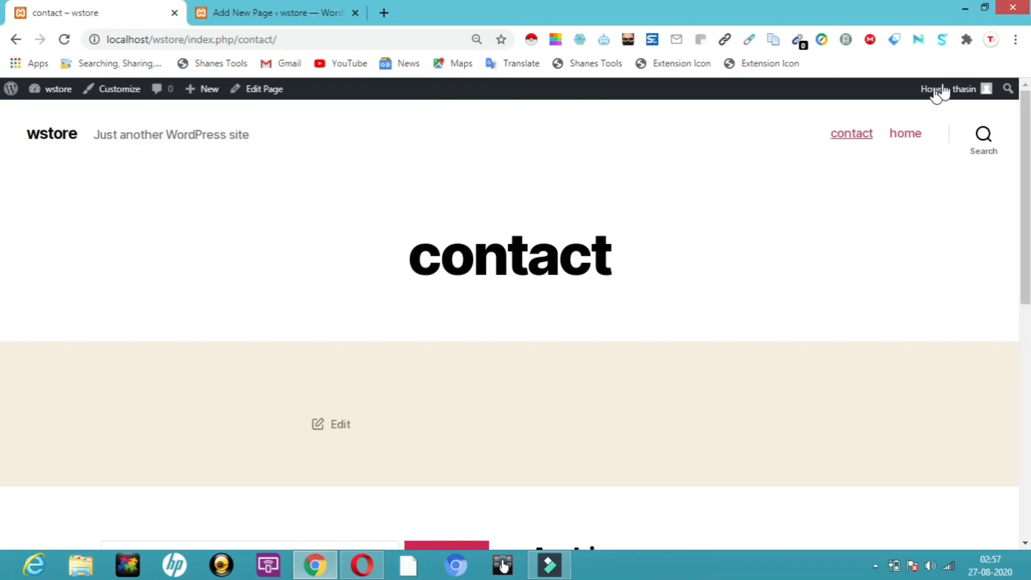
pyautogui.click(913, 136)
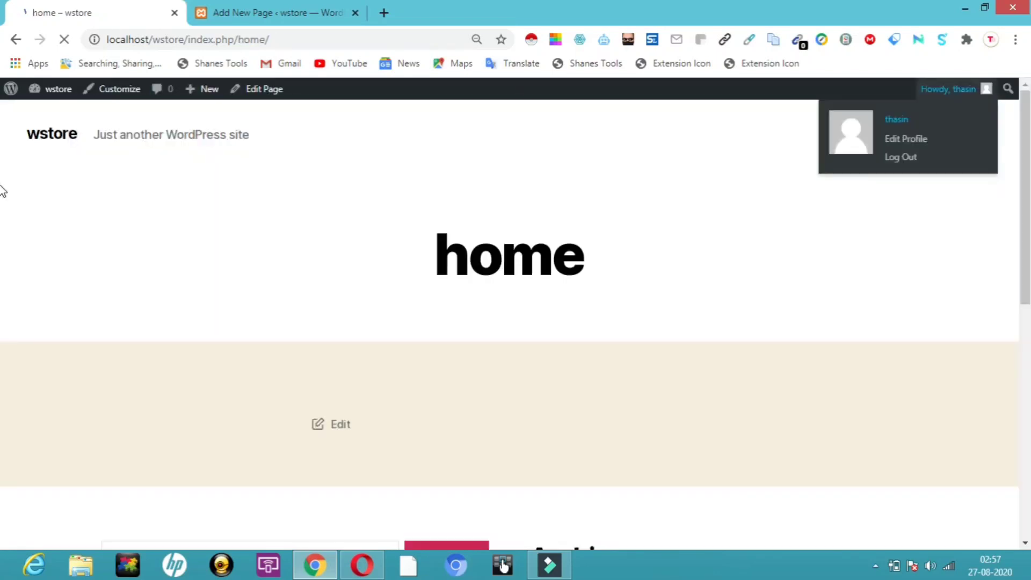
pyautogui.scroll(-5, 2, 317)
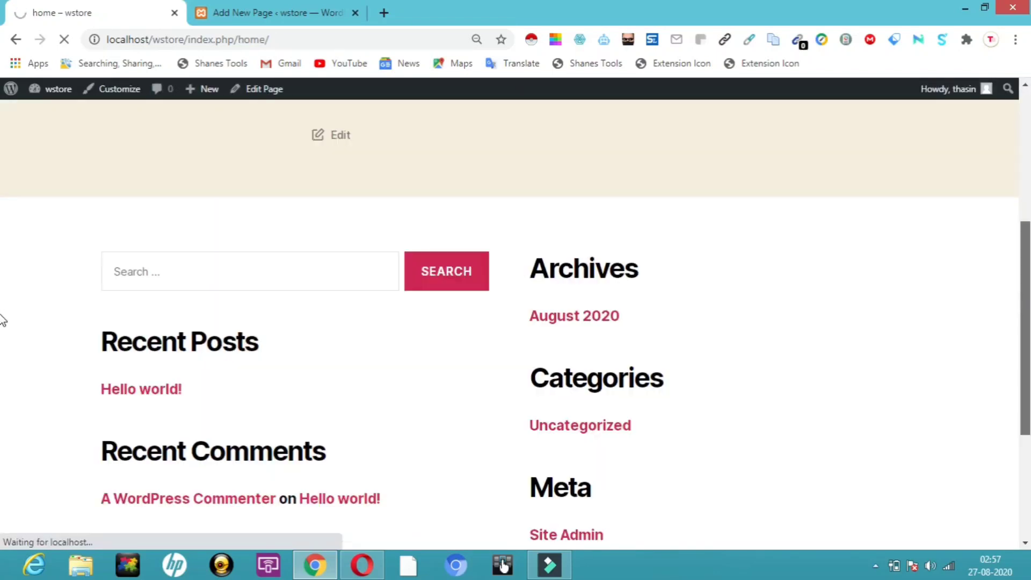
pyautogui.scroll(5, 2, 317)
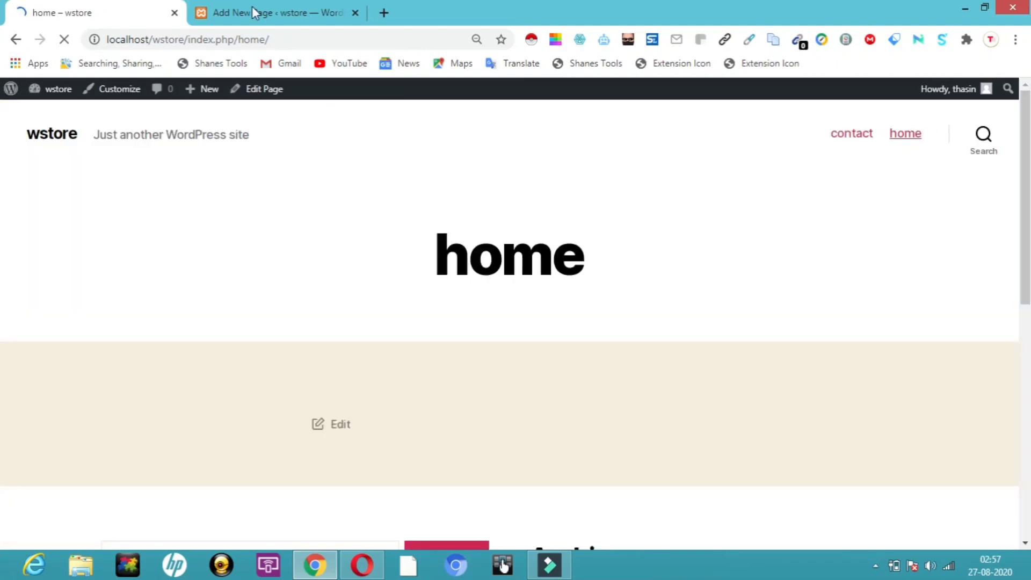
# Move home above contact in the main menu, save the menu, and refresh the site's home page.
pyautogui.click(252, 6)
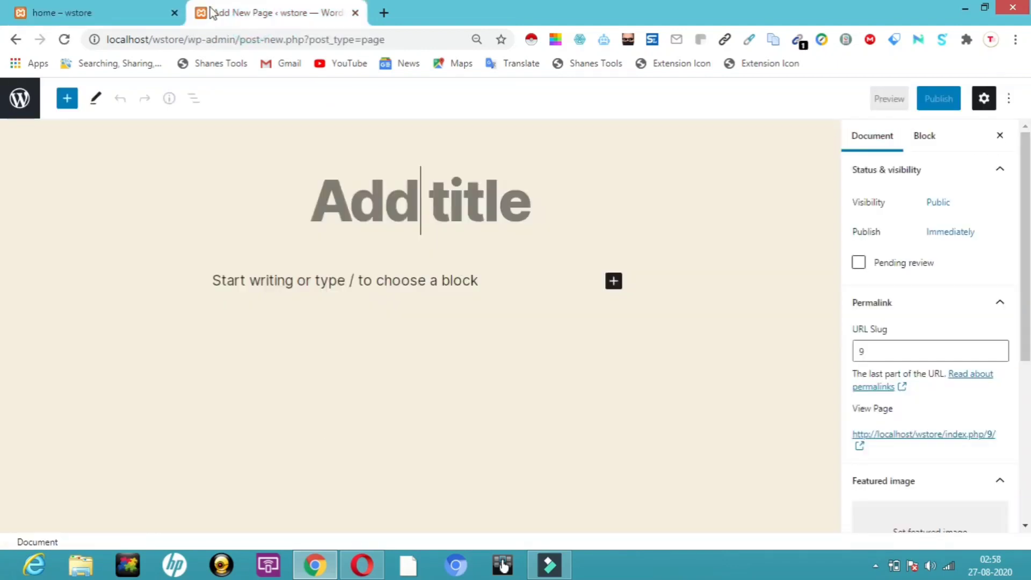
pyautogui.click(18, 101)
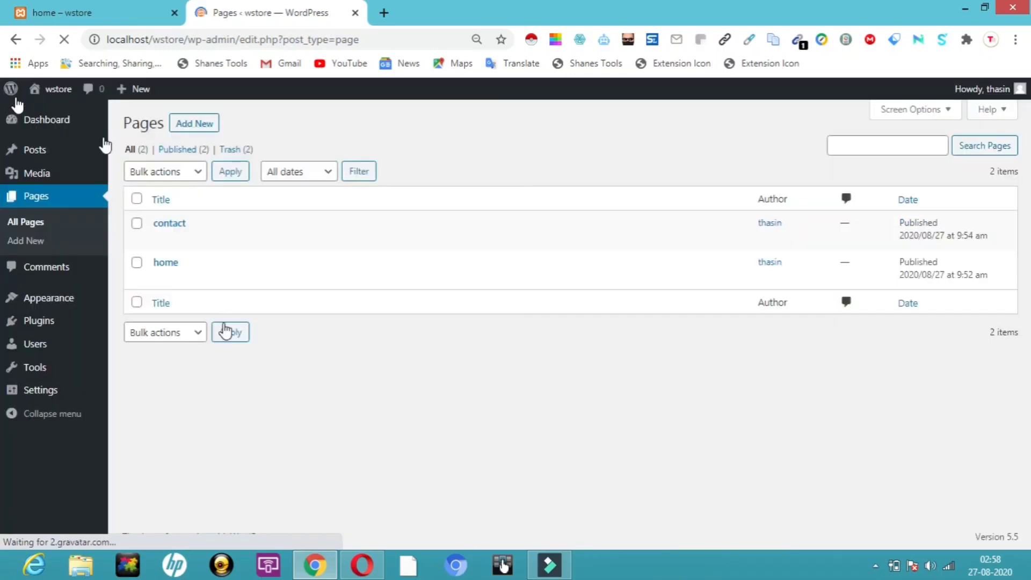
pyautogui.click(52, 300)
pyautogui.moveTo(53, 301)
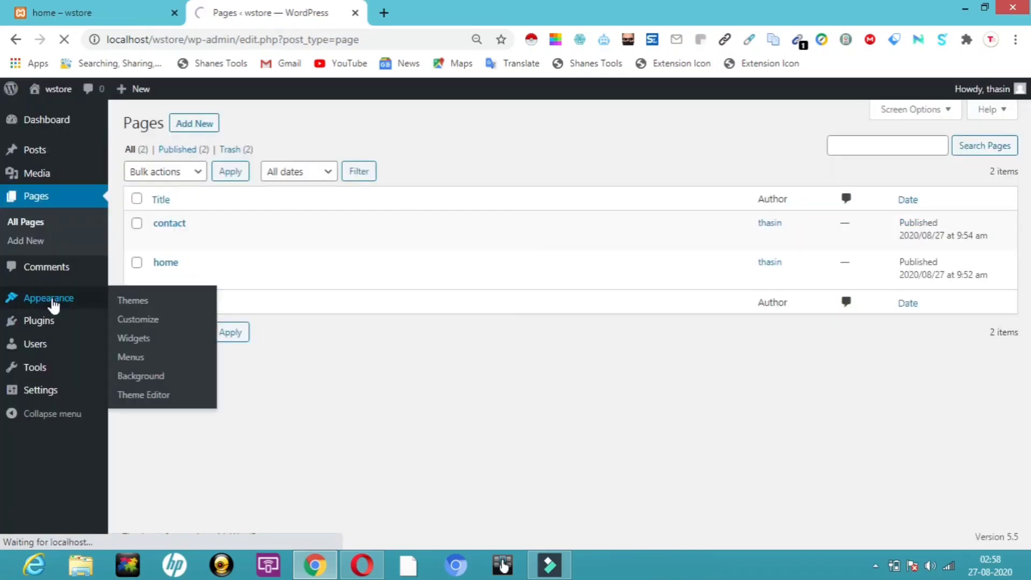
pyautogui.click(136, 357)
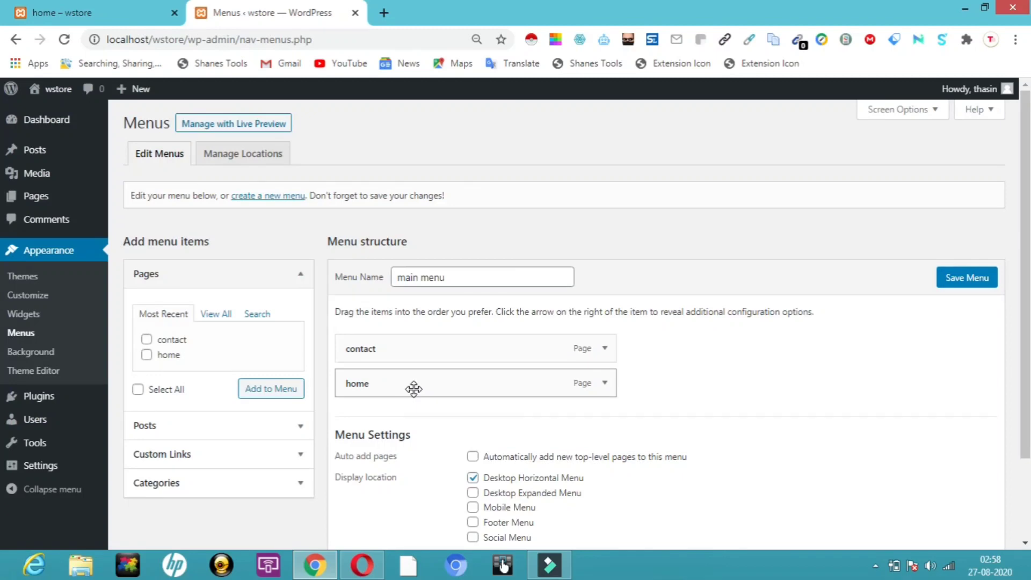
pyautogui.moveTo(413, 389); pyautogui.dragTo(421, 343)
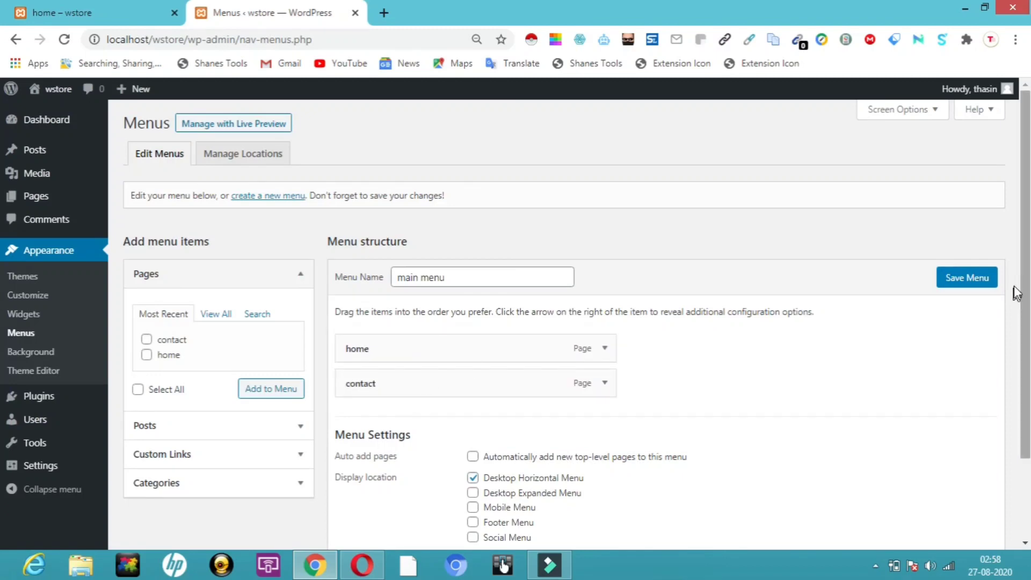
pyautogui.scroll(-2, 1015, 295)
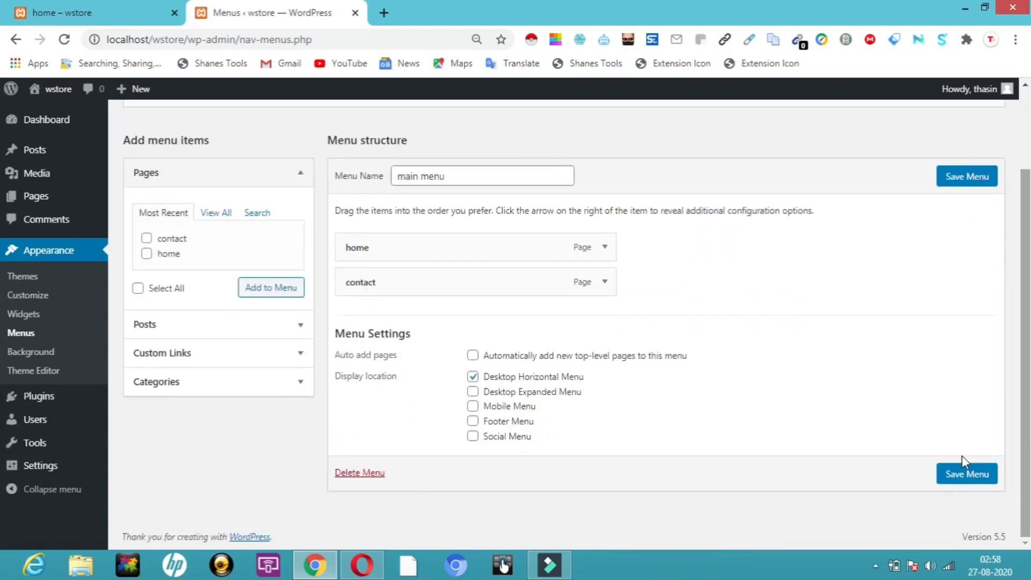
pyautogui.click(965, 476)
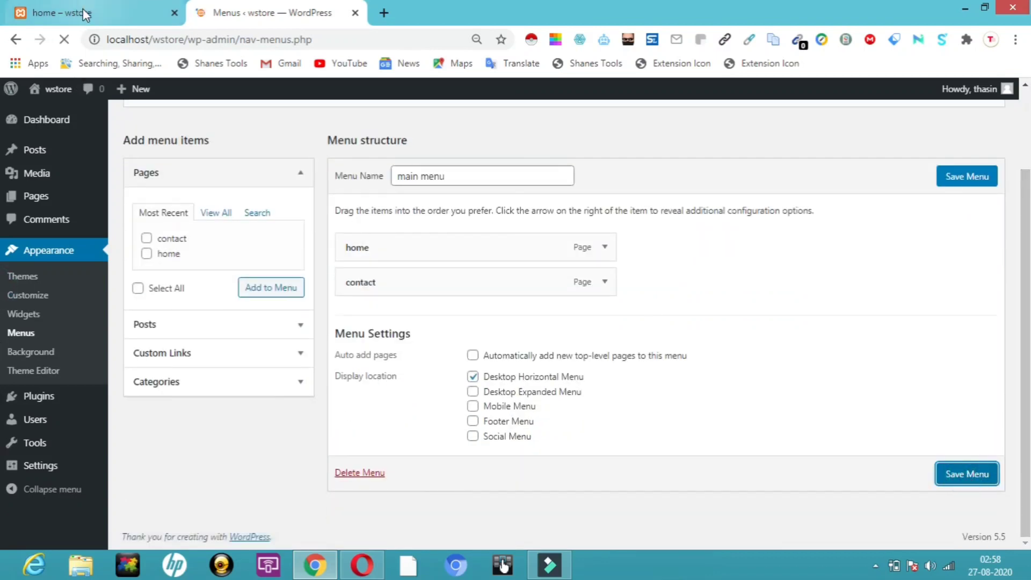
pyautogui.click(84, 14)
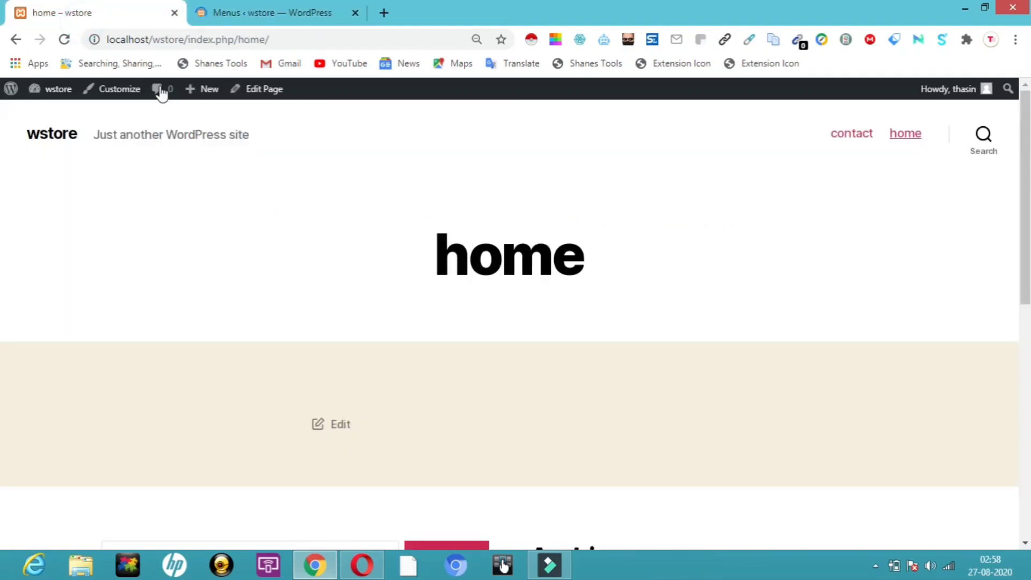
pyautogui.click(65, 40)
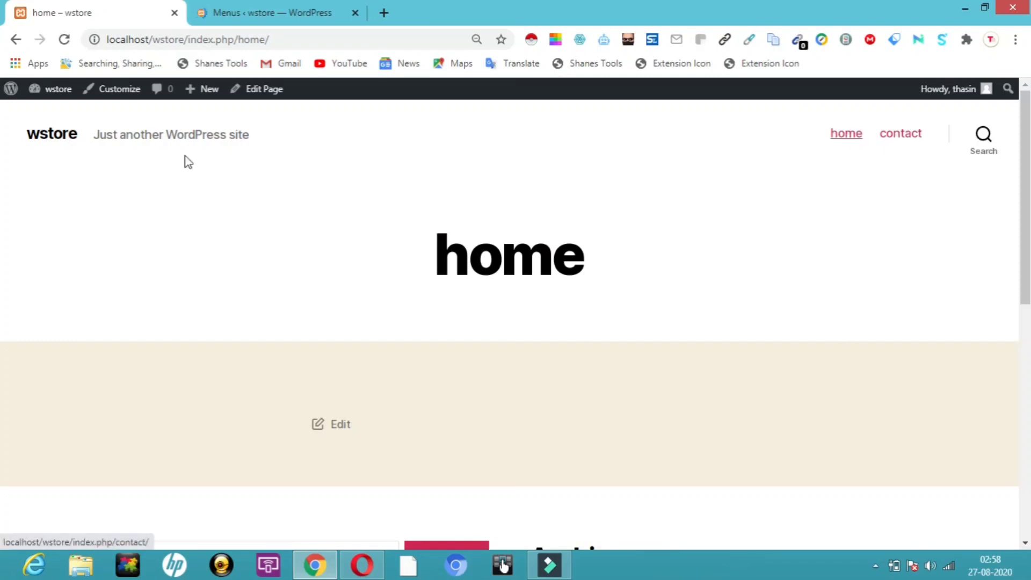
# Create a new post titled "post1" and publish it.
pyautogui.click(227, 12)
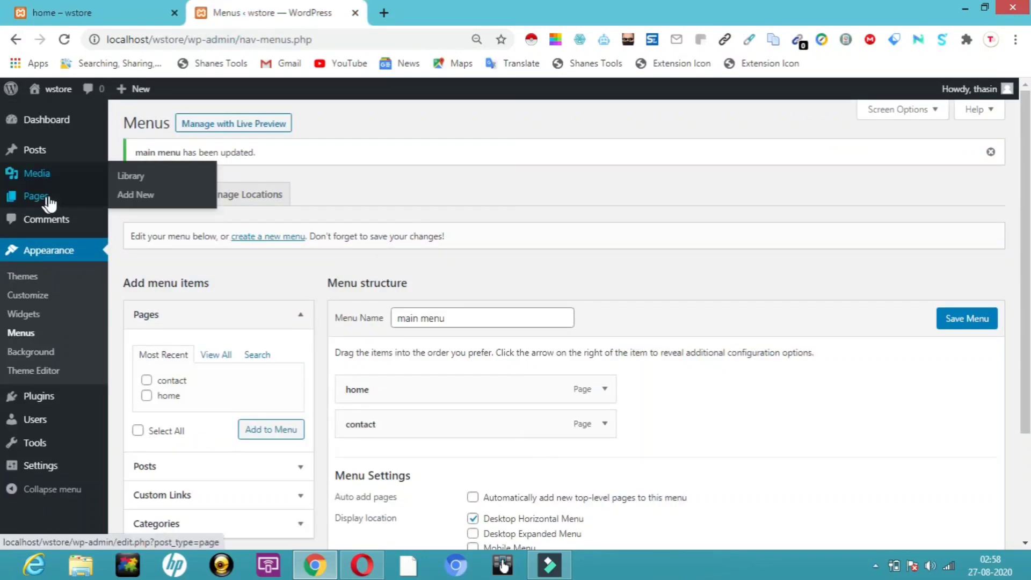
pyautogui.moveTo(63, 159)
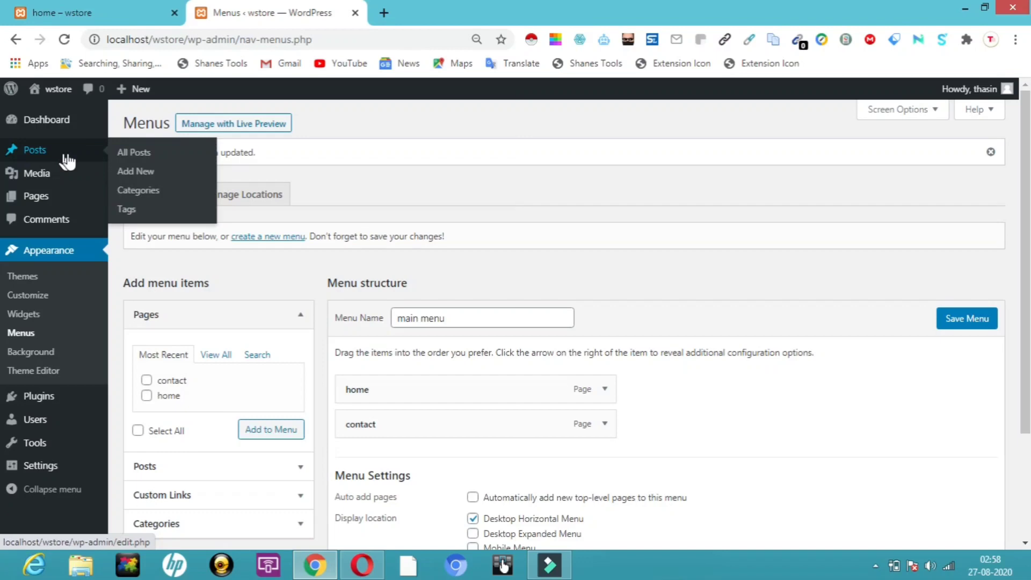
pyautogui.click(125, 172)
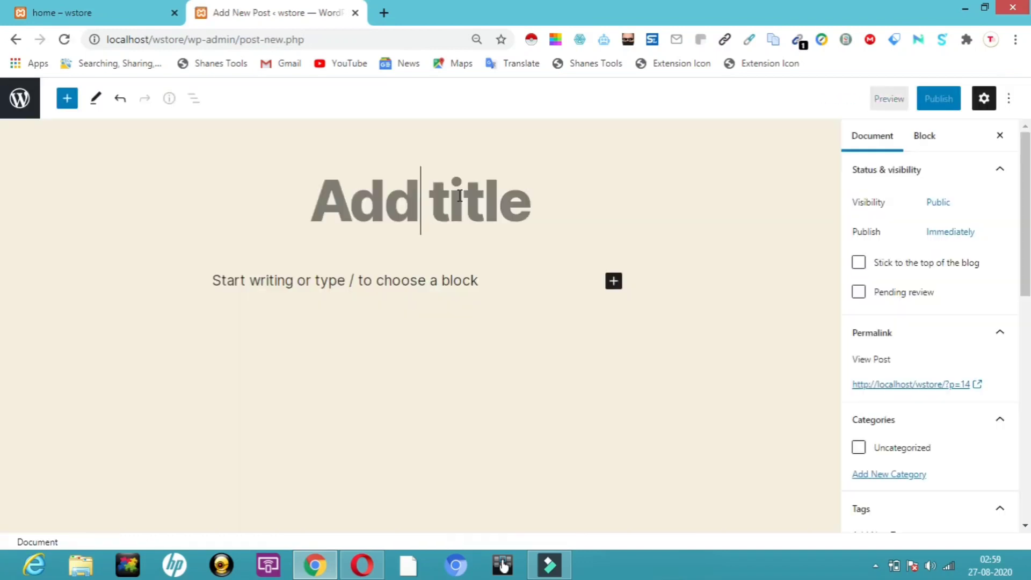
pyautogui.write('po')
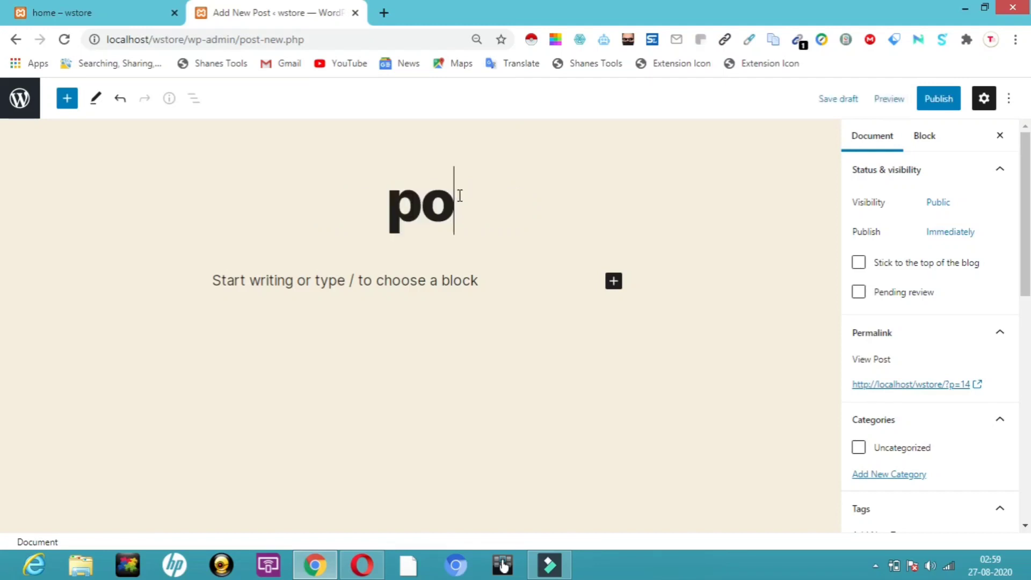
pyautogui.write('st')
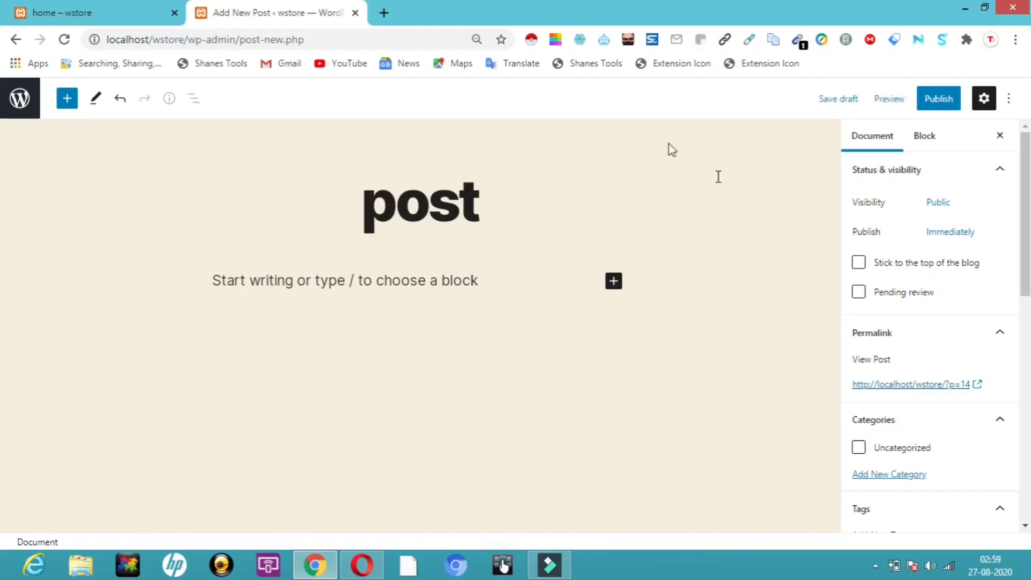
pyautogui.write('1')
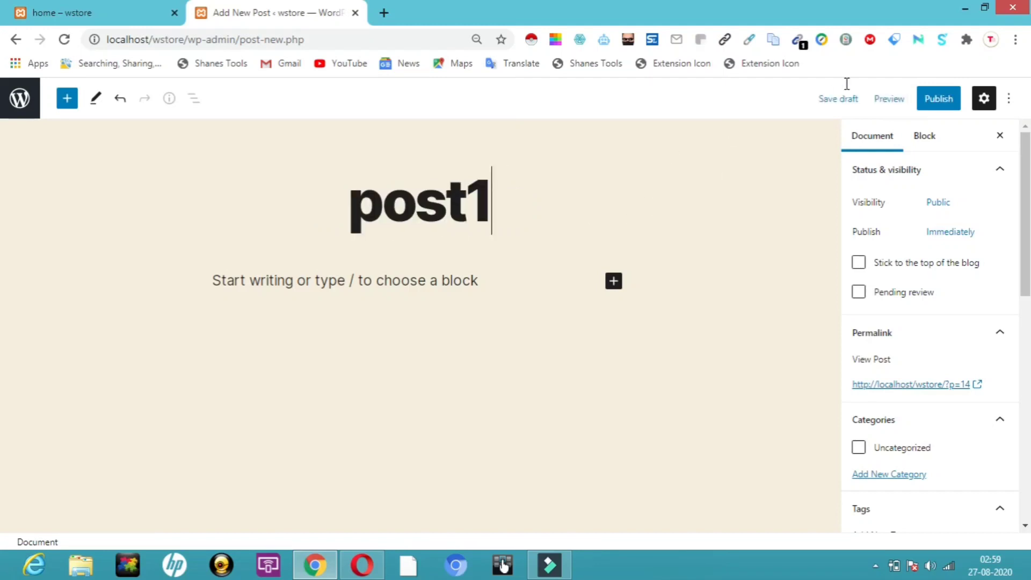
pyautogui.click(939, 99)
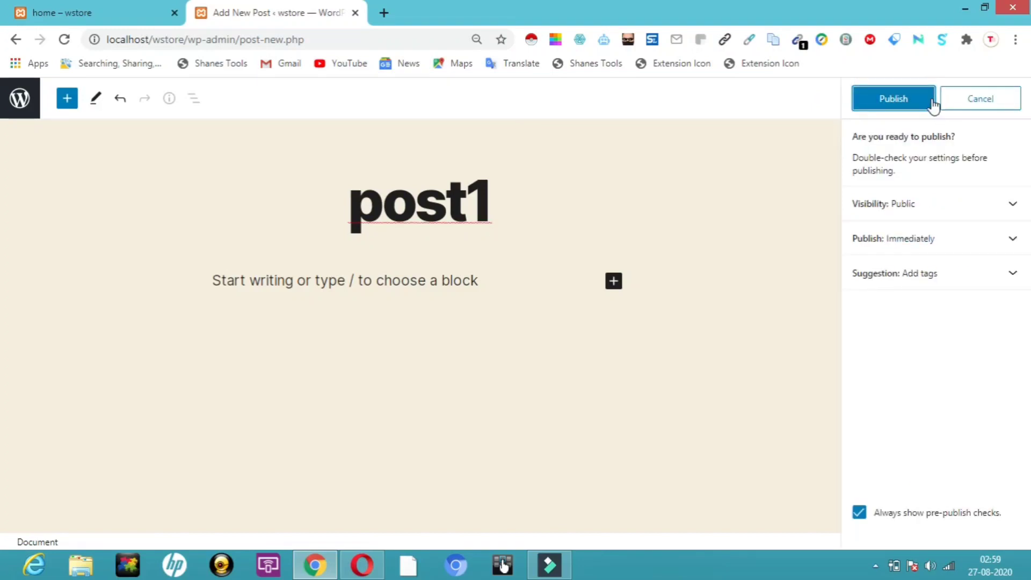
pyautogui.click(916, 104)
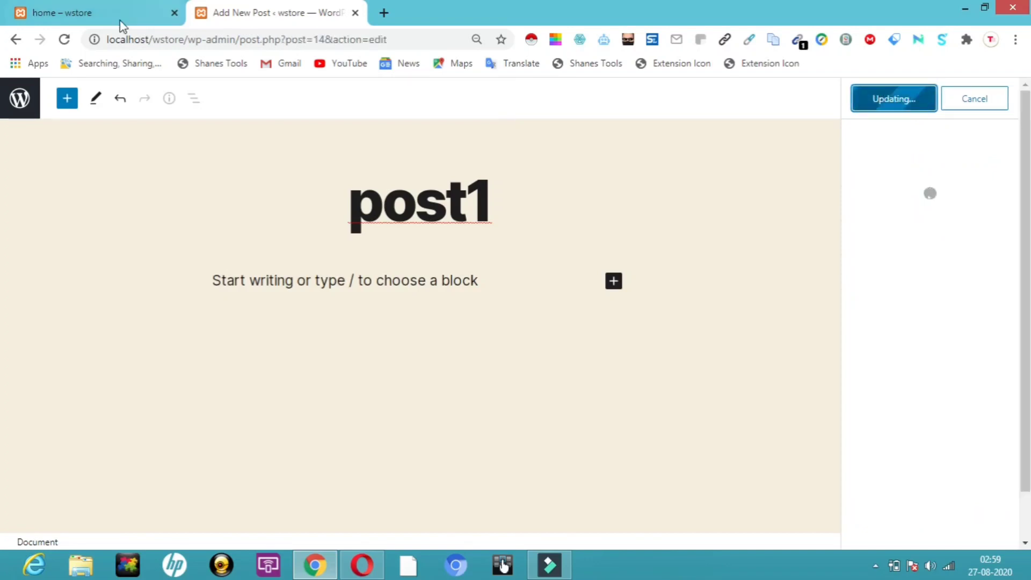
pyautogui.click(19, 99)
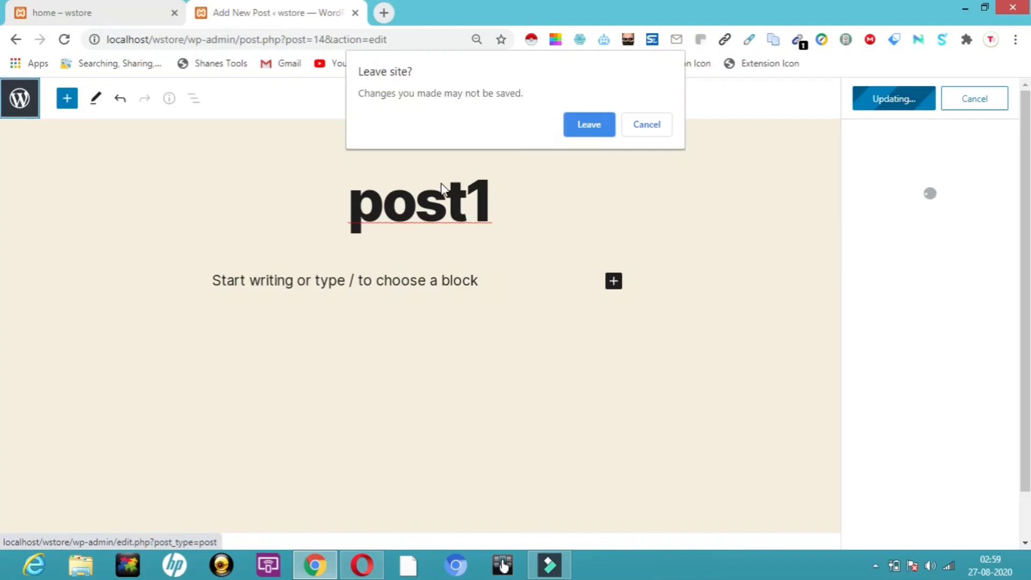
pyautogui.click(647, 124)
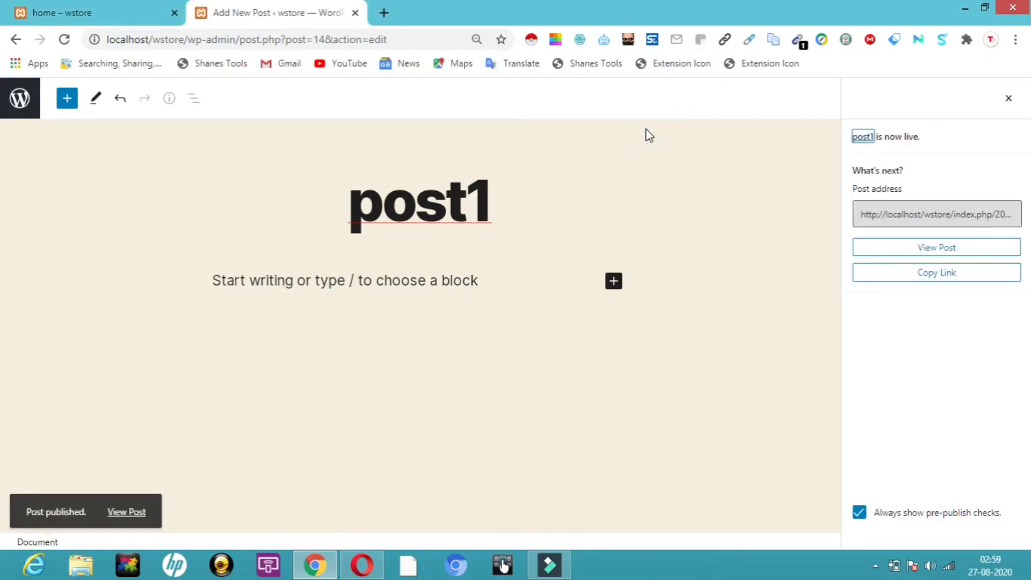
# Return to the list of posts and move the "Hello world!" post to the Trash.
pyautogui.click(20, 100)
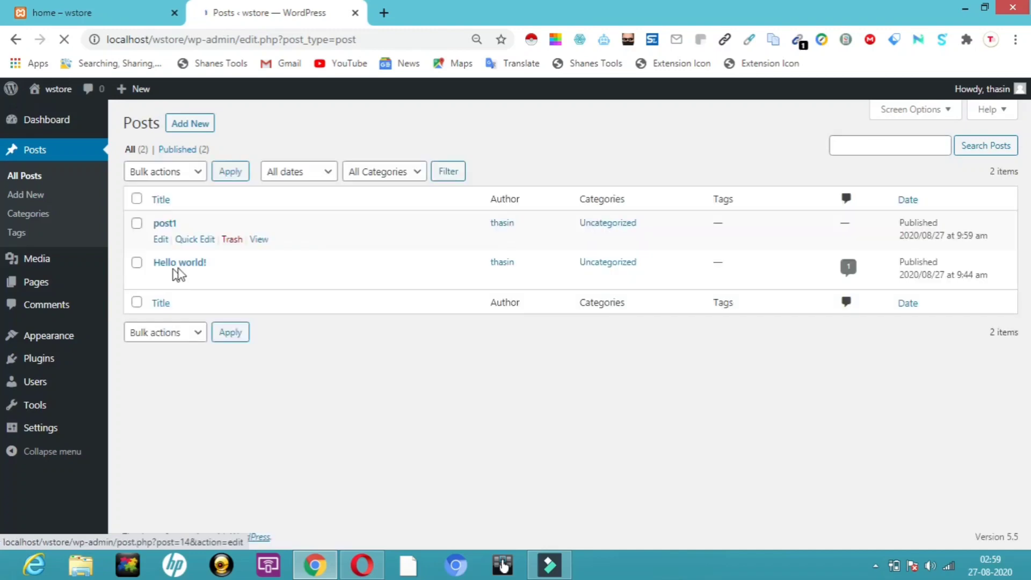
pyautogui.click(159, 266)
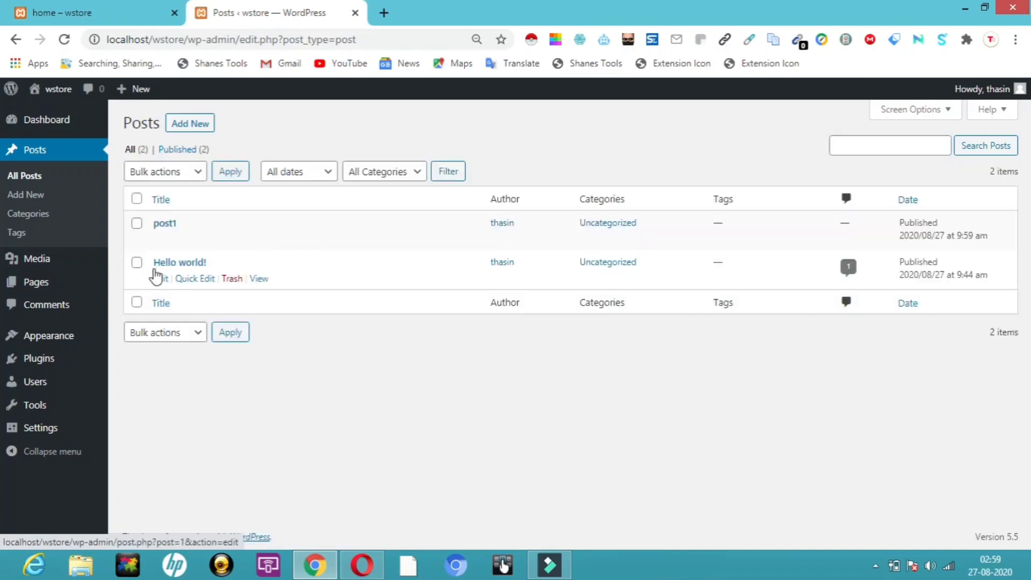
pyautogui.click(231, 279)
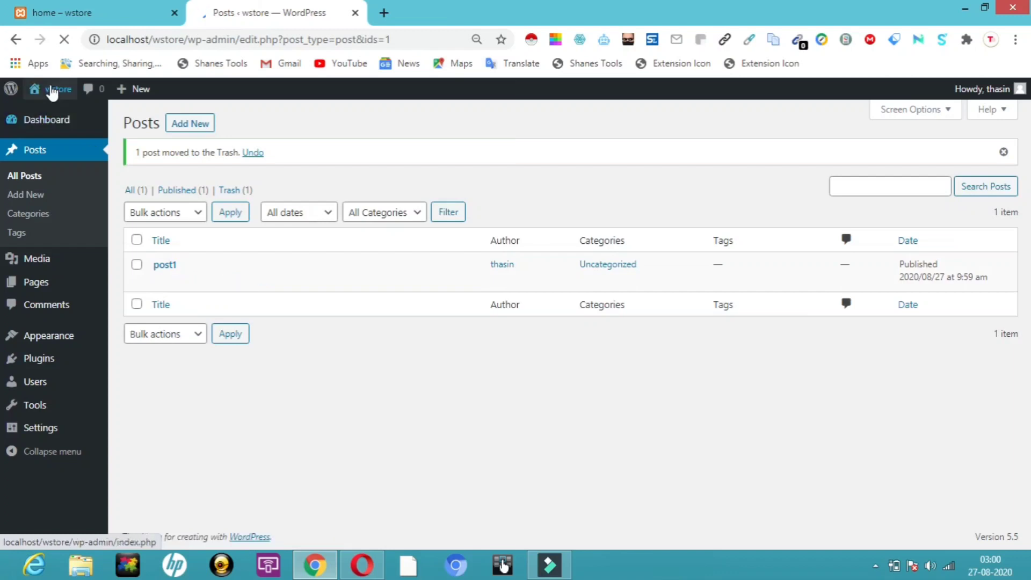
# Visit the site's front page to view the published posts, and open the home page from the header navigation.
pyautogui.moveTo(51, 89)
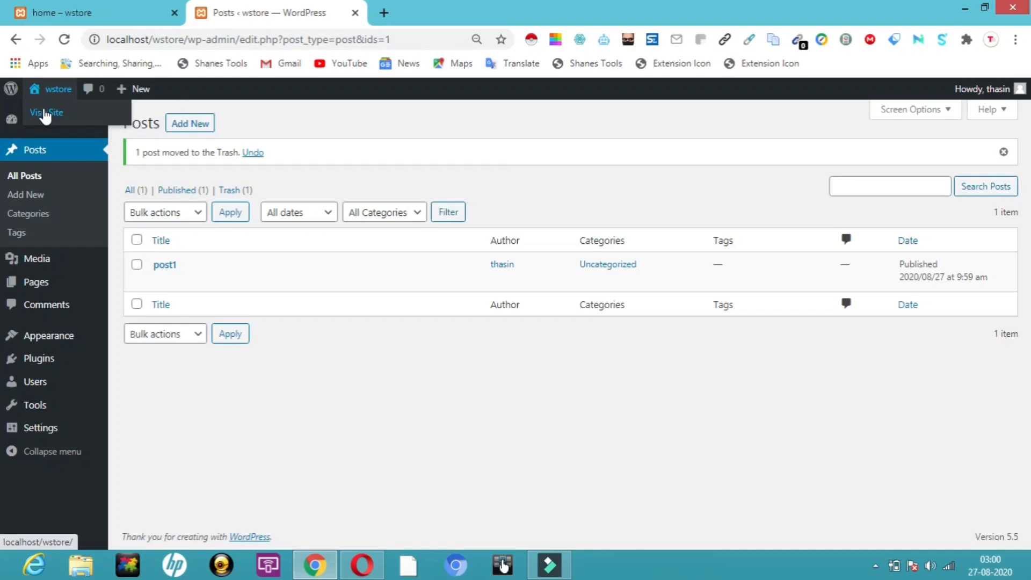
pyautogui.click(46, 115)
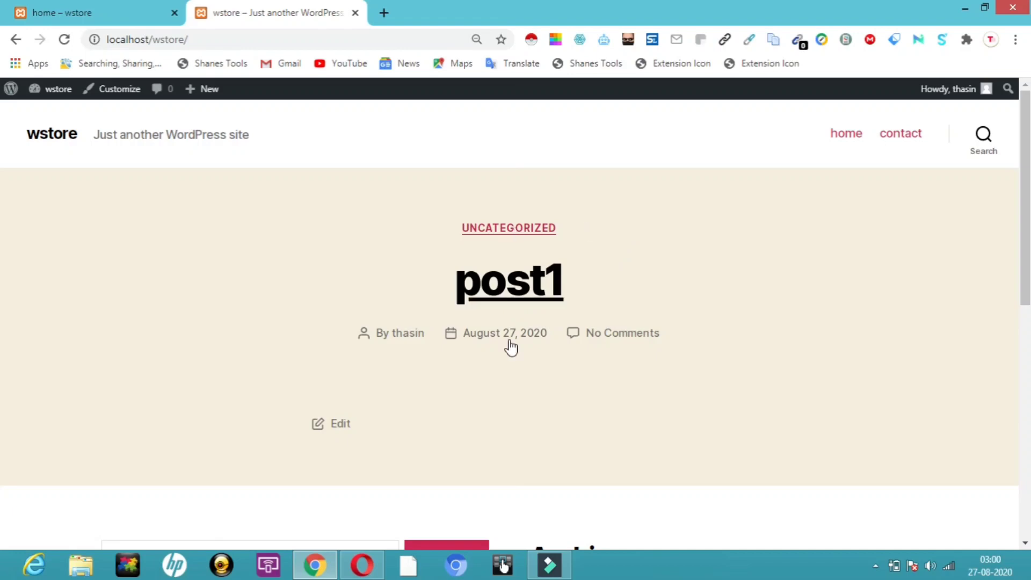
pyautogui.click(857, 137)
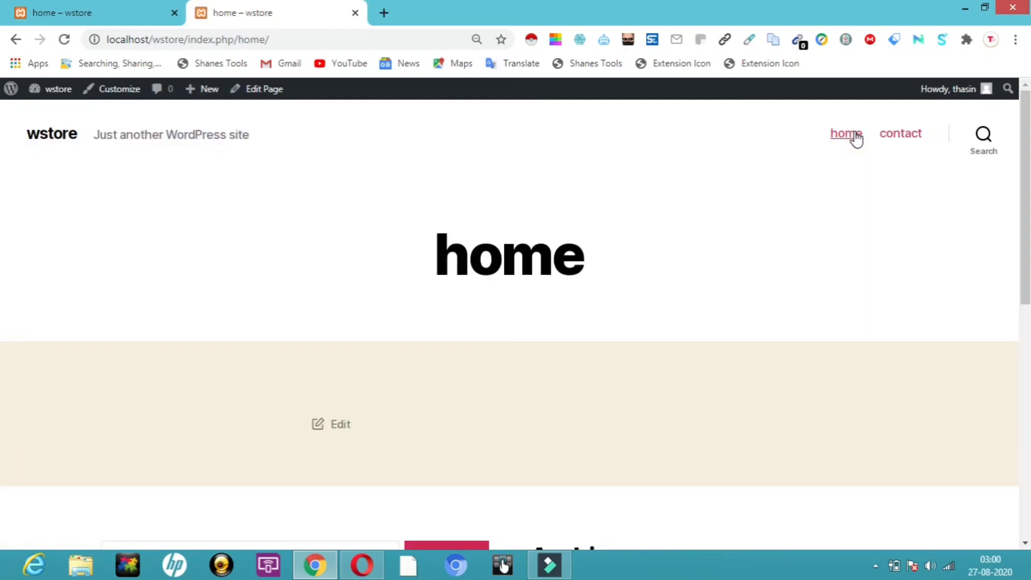
# Create and publish a new page titled "my blogs", and visit the site's front page.
pyautogui.click(152, 11)
pyautogui.click(12, 89)
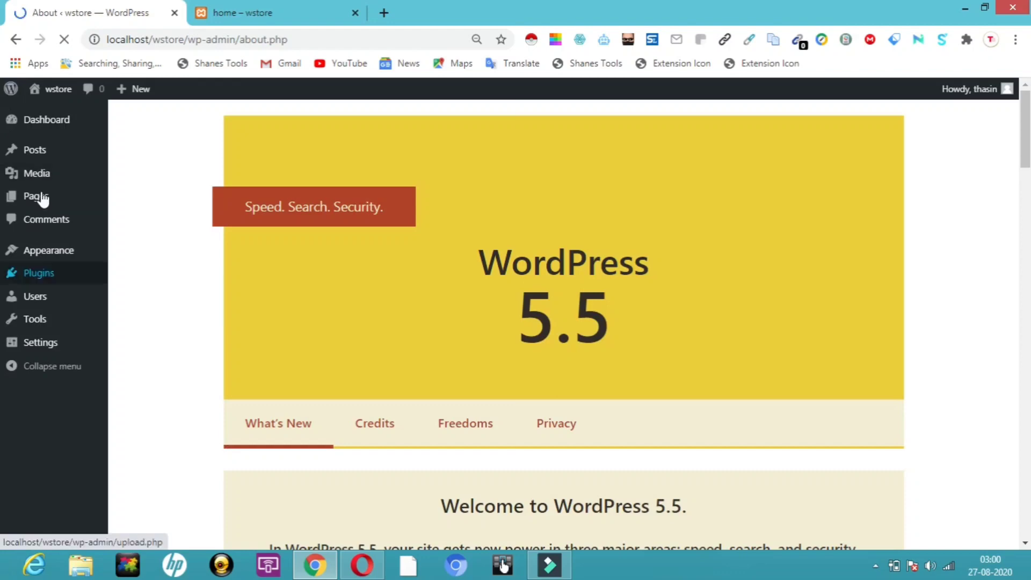
pyautogui.moveTo(42, 199)
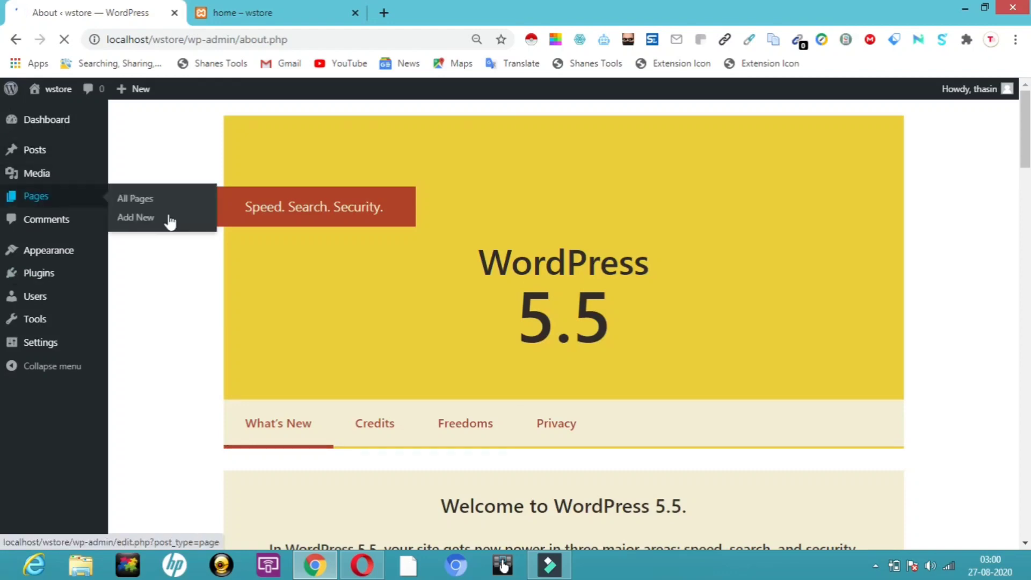
pyautogui.click(138, 223)
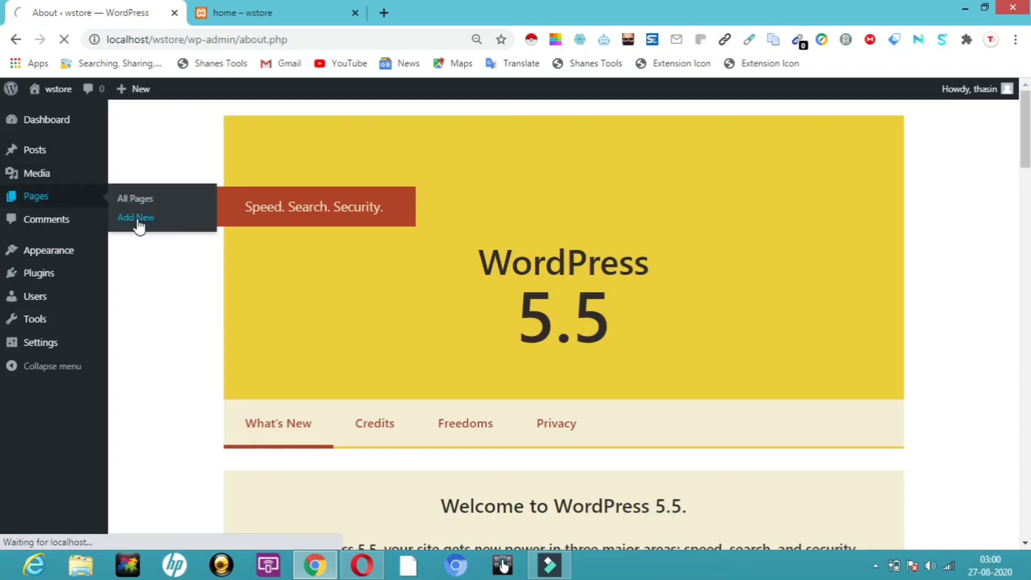
pyautogui.write('my blog')
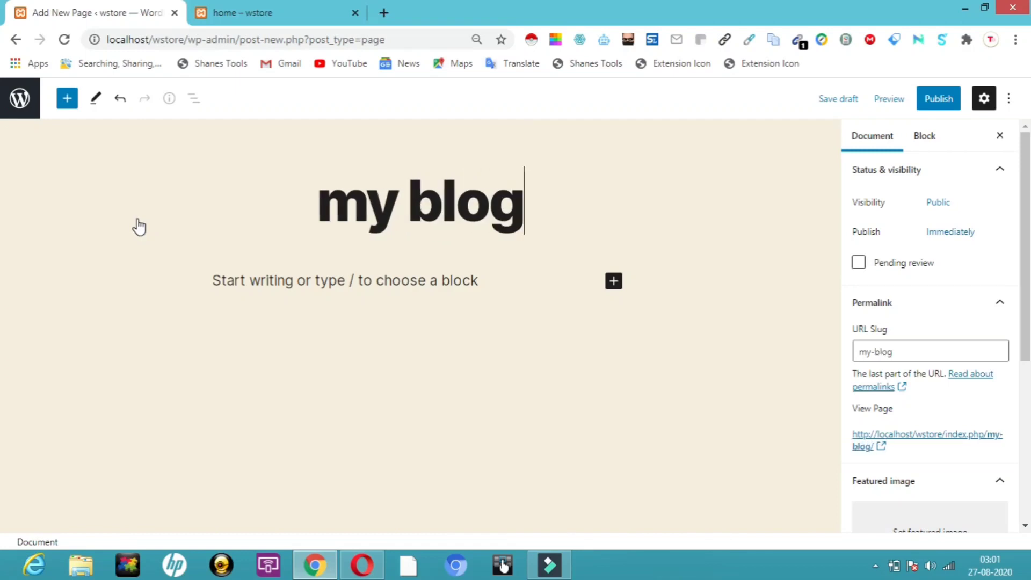
pyautogui.write('s')
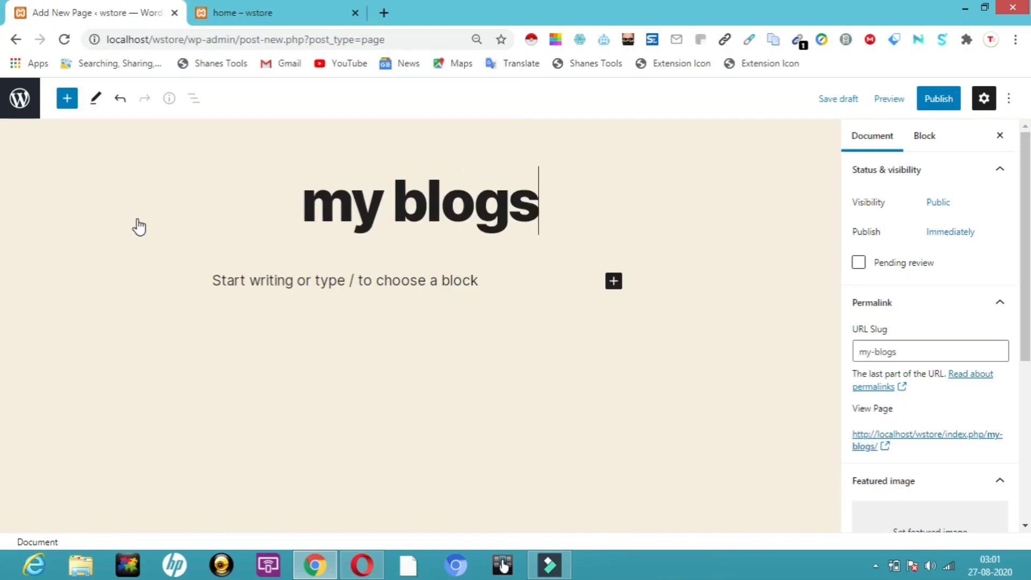
pyautogui.click(939, 99)
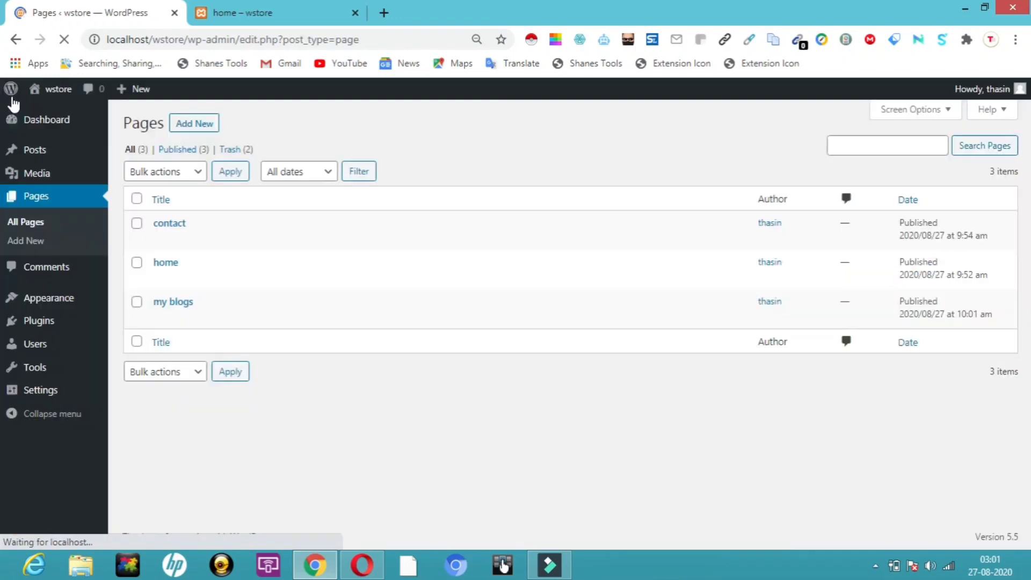
pyautogui.moveTo(59, 90)
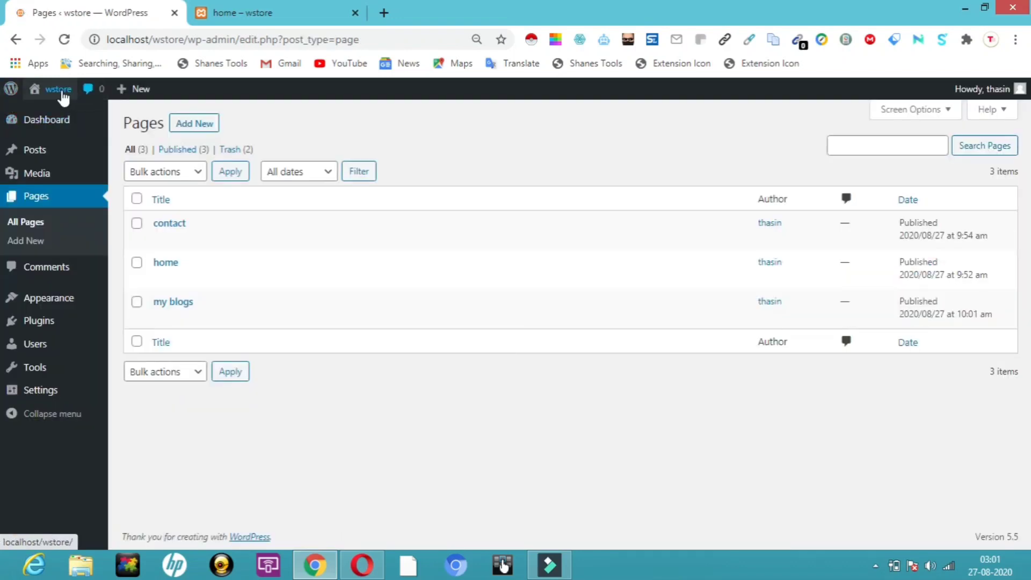
pyautogui.click(46, 112)
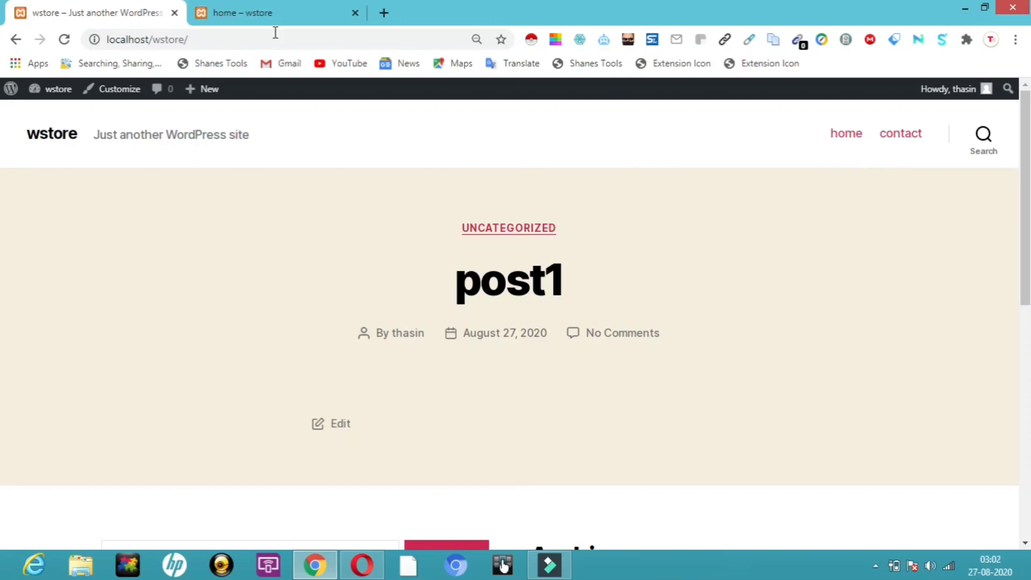
# Add the "my blogs" page to the main menu in the WordPress admin and save the menu.
pyautogui.click(11, 92)
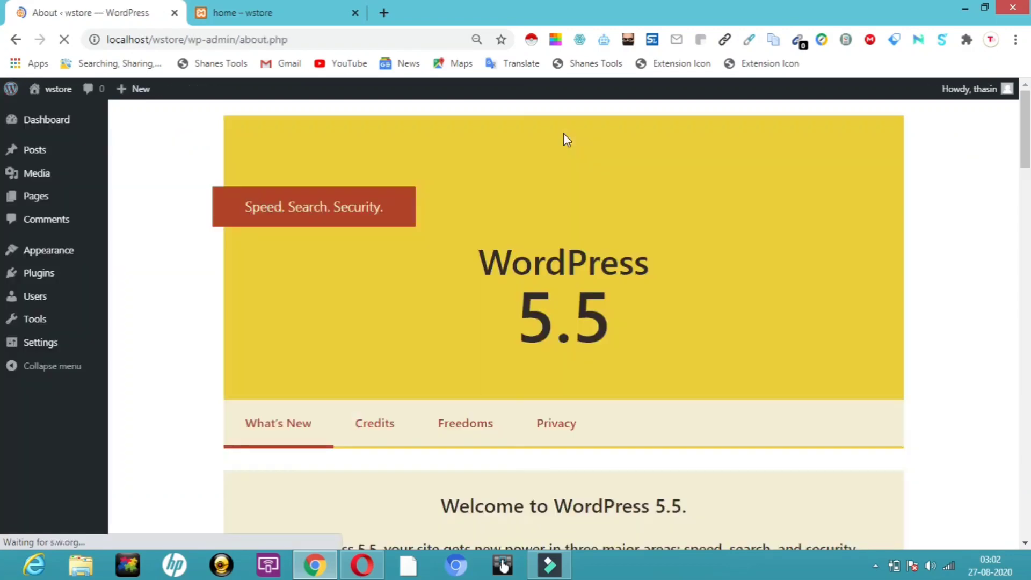
pyautogui.click(43, 220)
pyautogui.moveTo(55, 257)
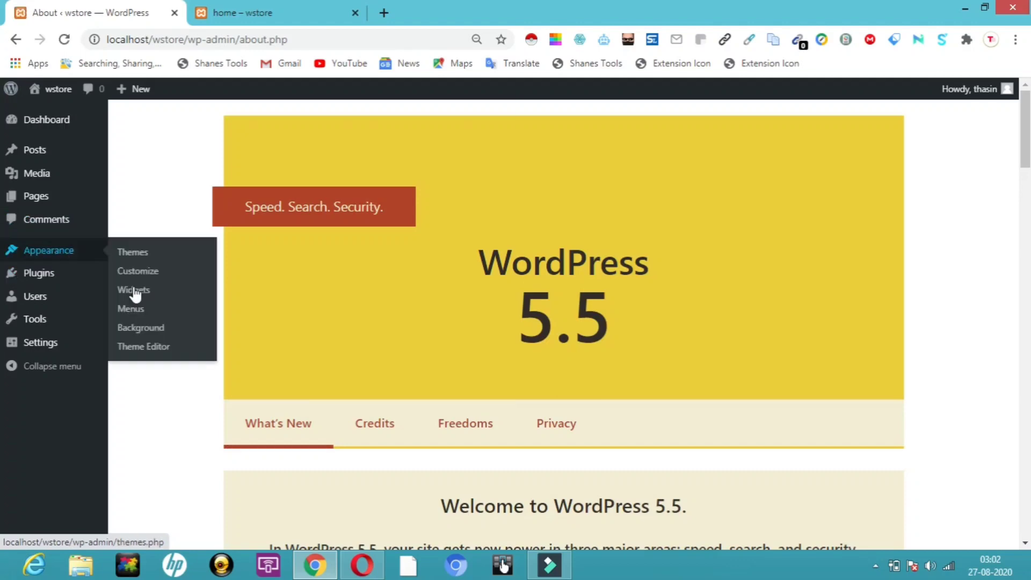
pyautogui.click(128, 309)
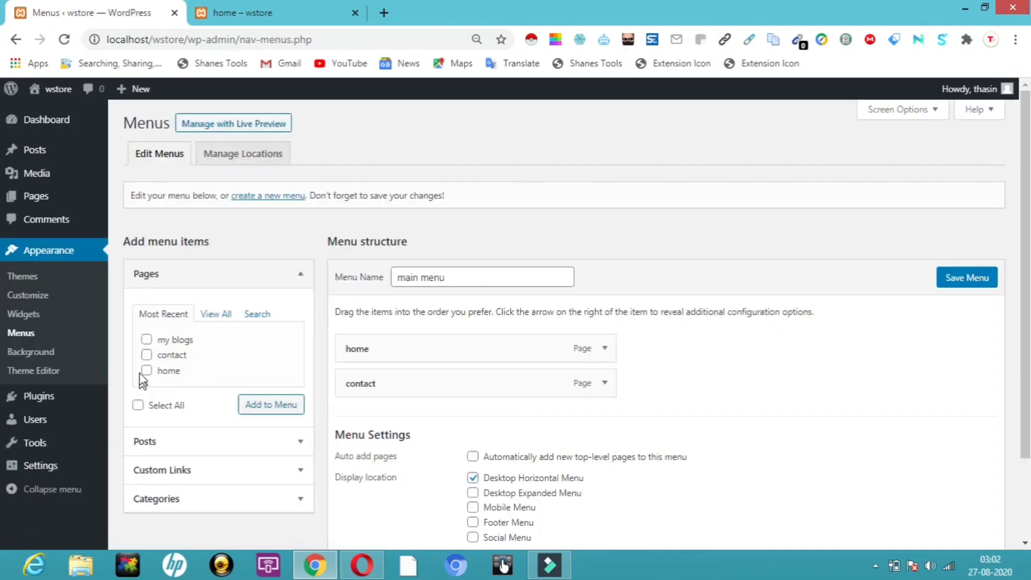
pyautogui.click(147, 339)
pyautogui.click(274, 411)
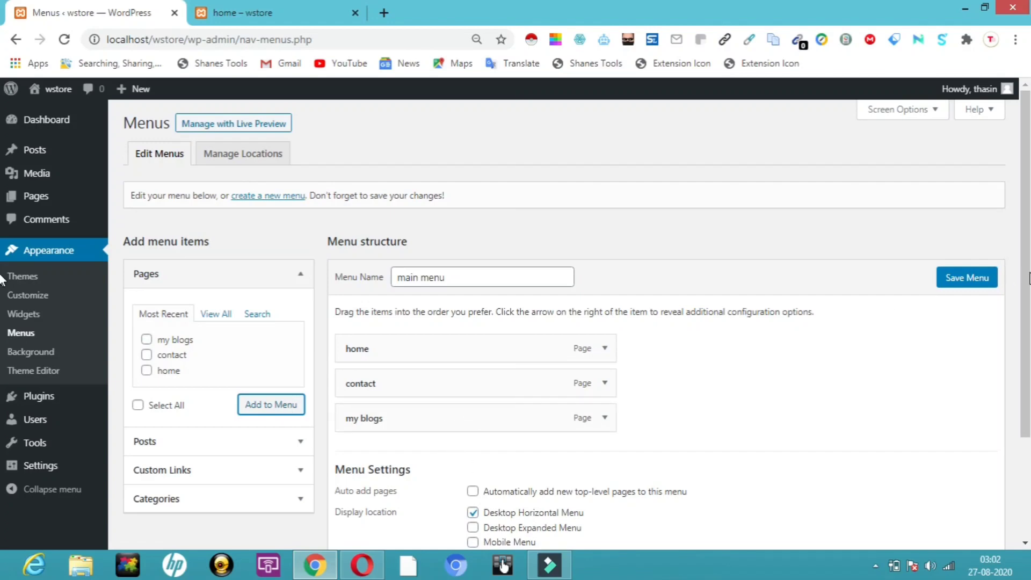
pyautogui.scroll(-3, 1023, 266)
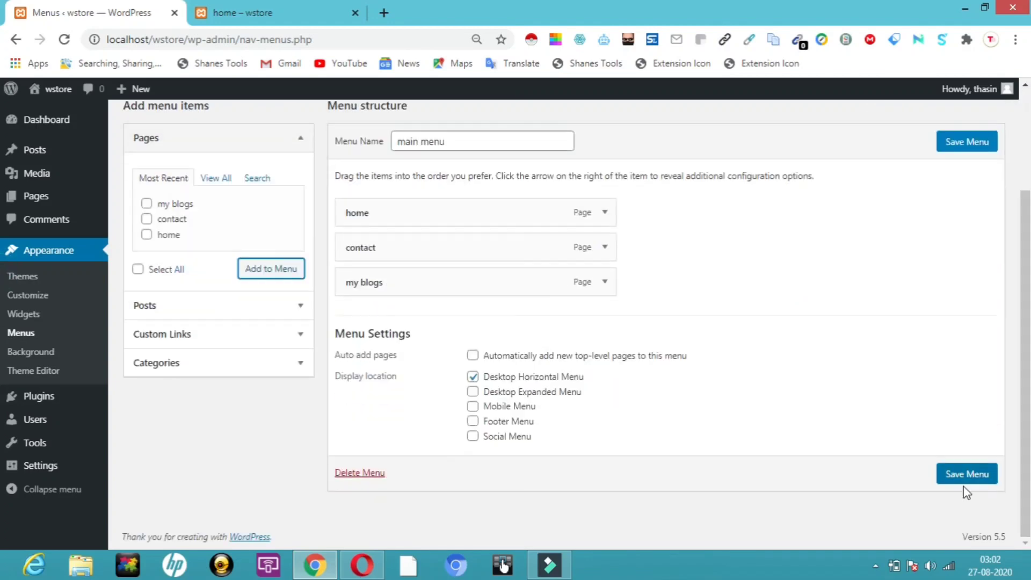
pyautogui.click(970, 474)
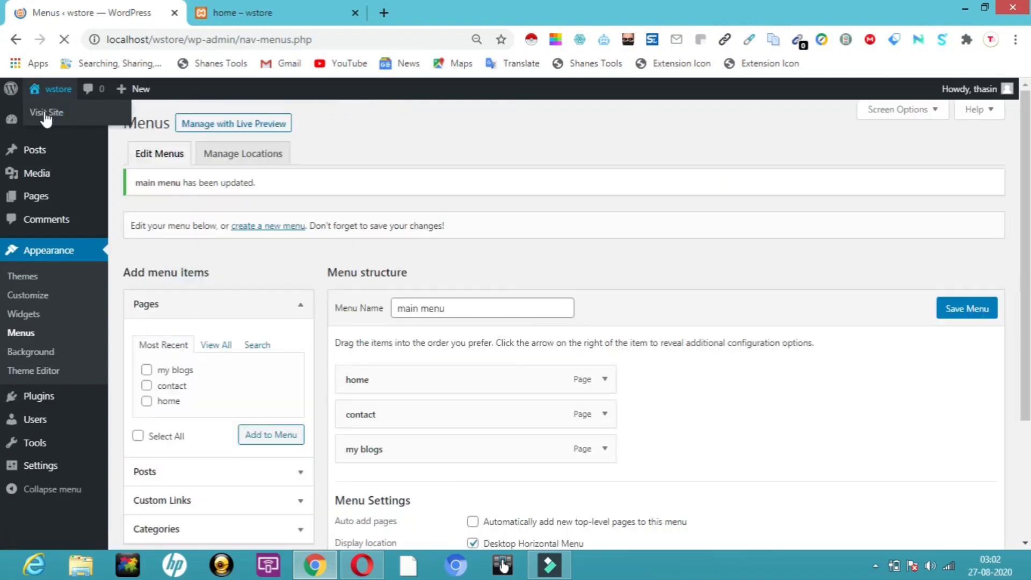
# Visit the site's front page to check the updated header navigation.
pyautogui.click(45, 114)
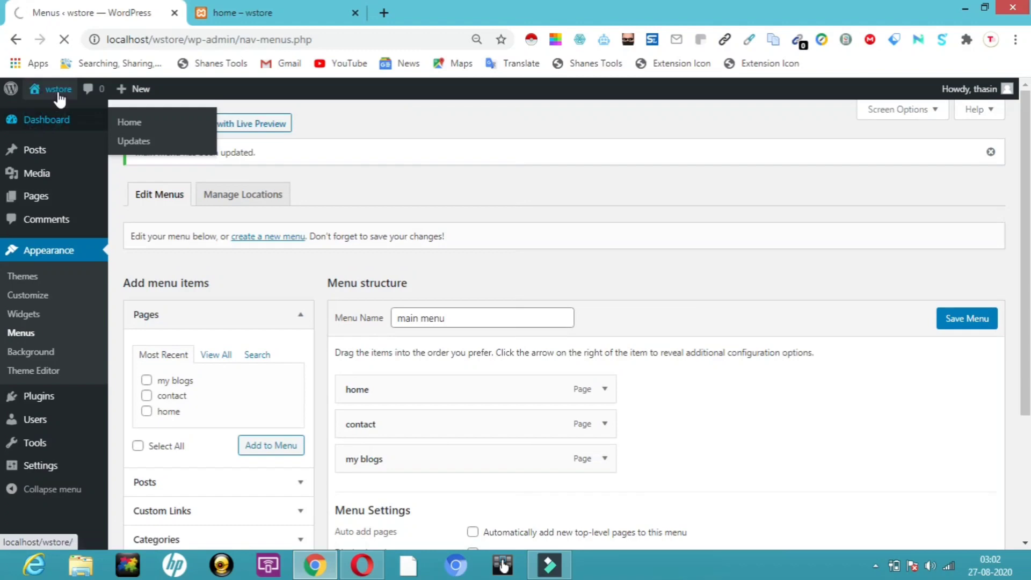
pyautogui.moveTo(56, 100)
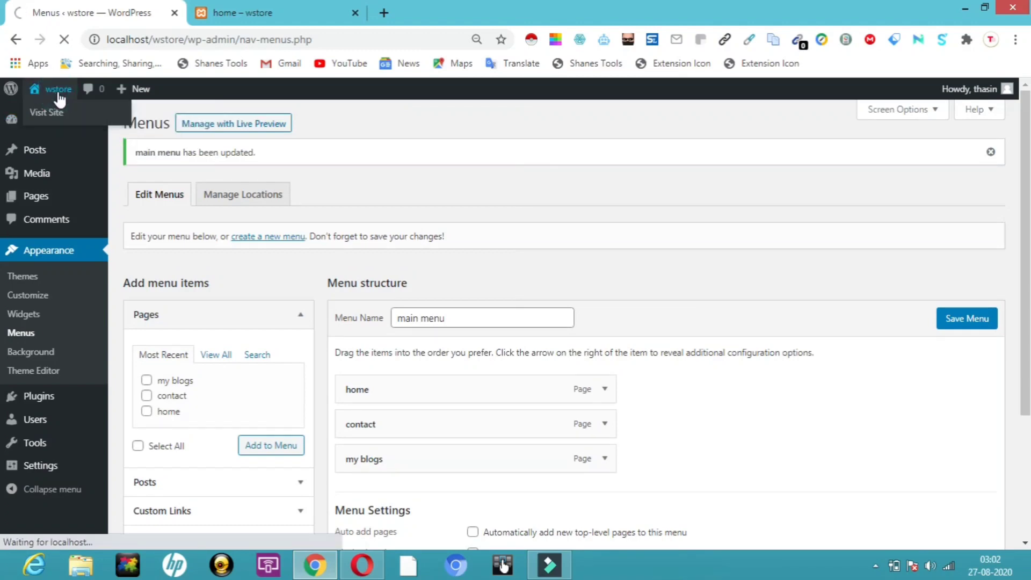
pyautogui.click(59, 95)
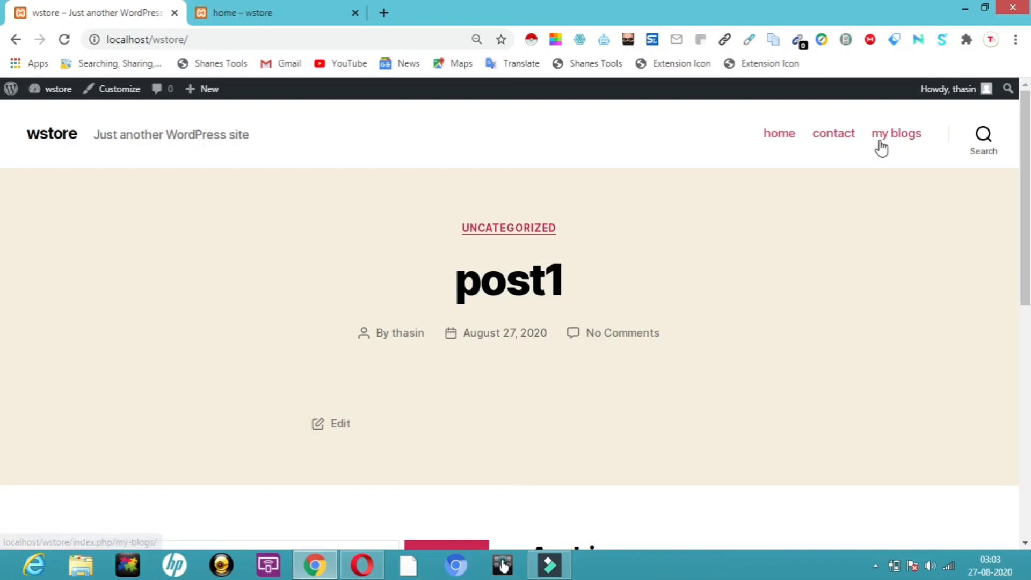
# In the reading settings, display a static page with "home" as the homepage and "my blogs" as the posts page, and save.
pyautogui.click(11, 90)
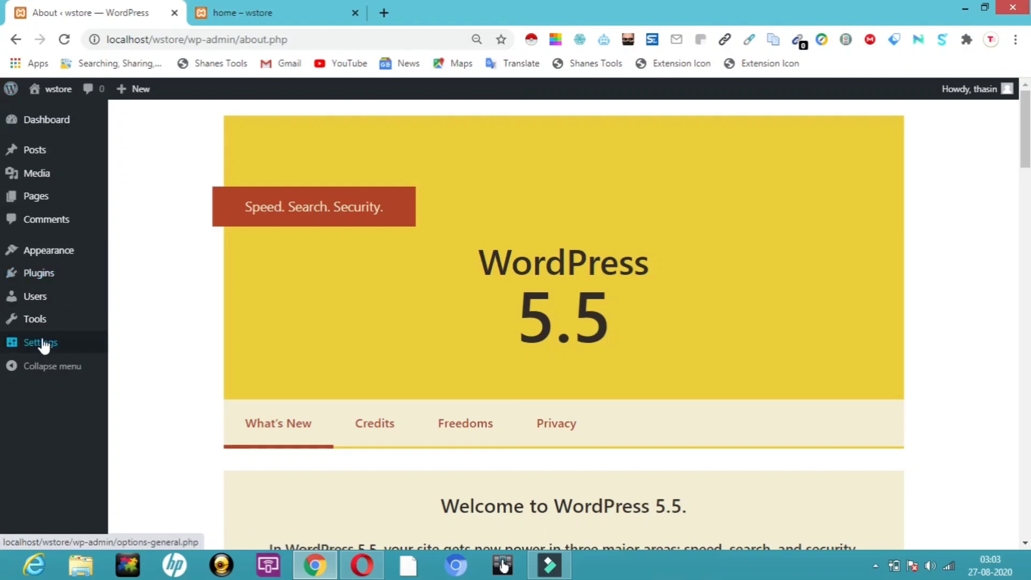
pyautogui.click(42, 341)
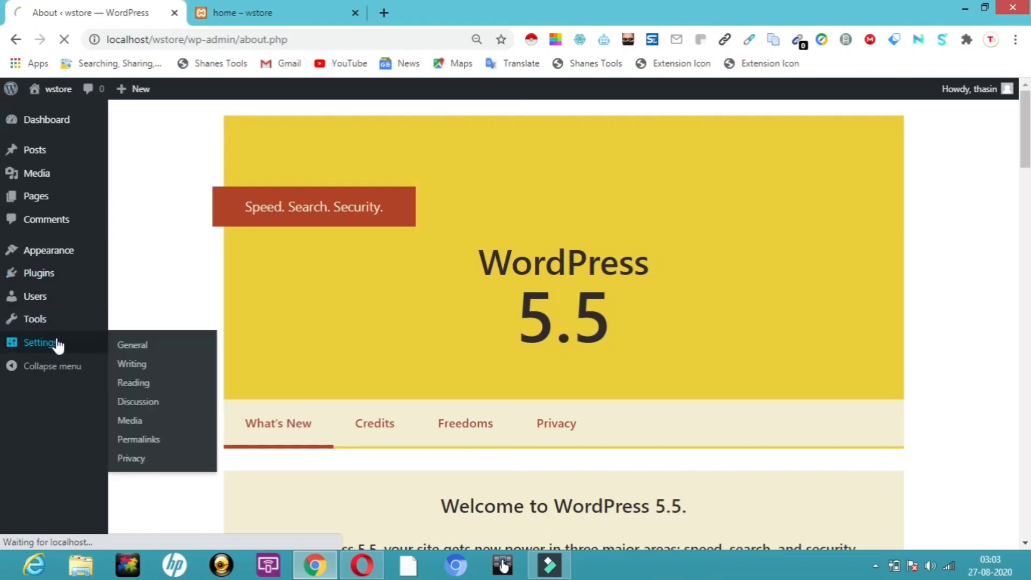
pyautogui.click(142, 347)
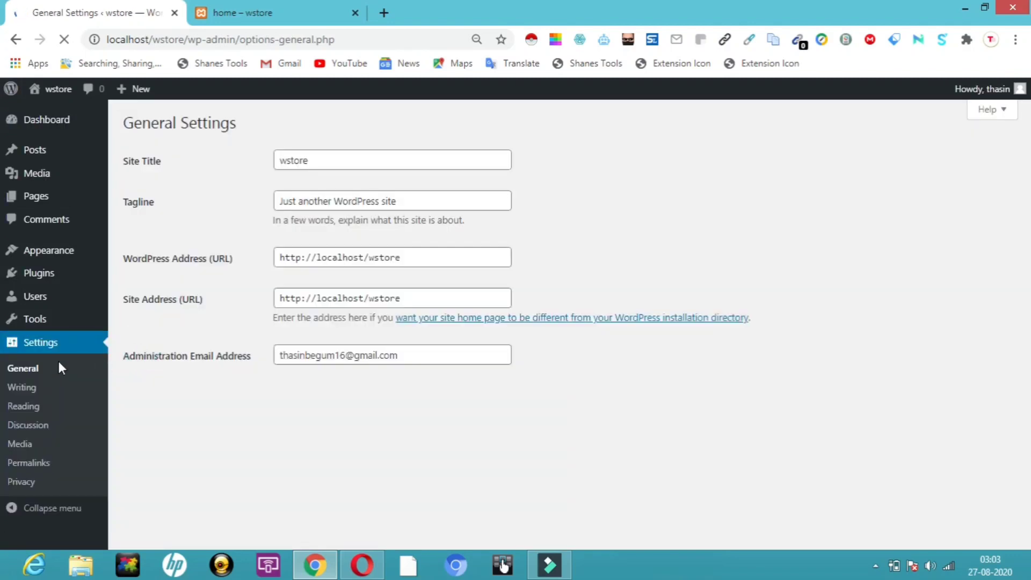
pyautogui.click(26, 406)
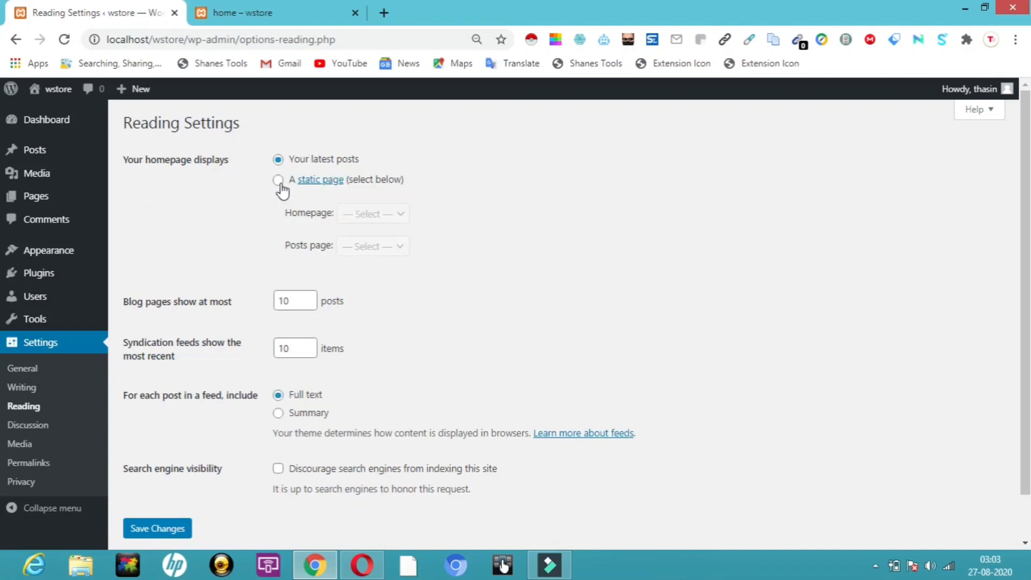
pyautogui.click(278, 180)
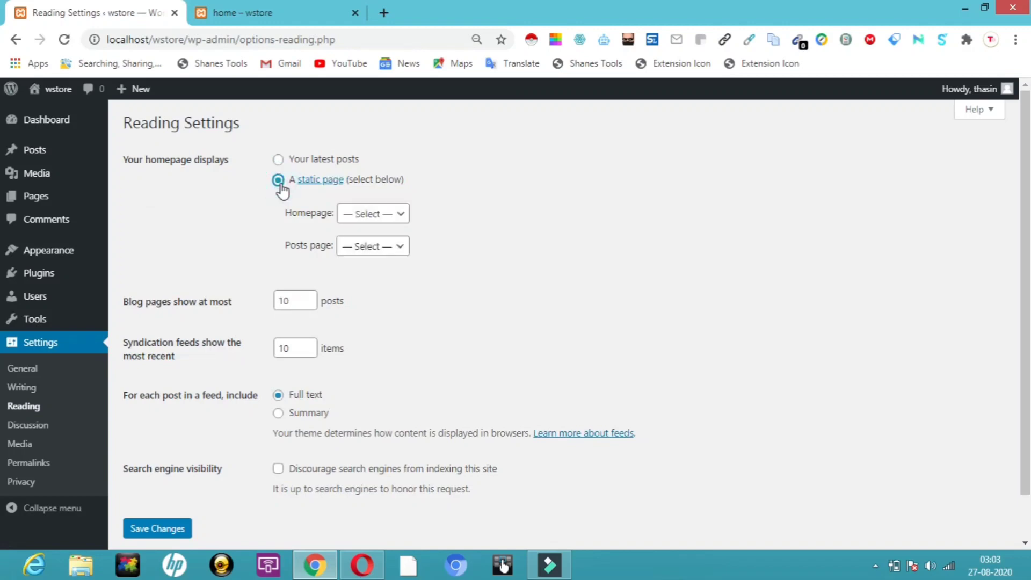
pyautogui.click(404, 212)
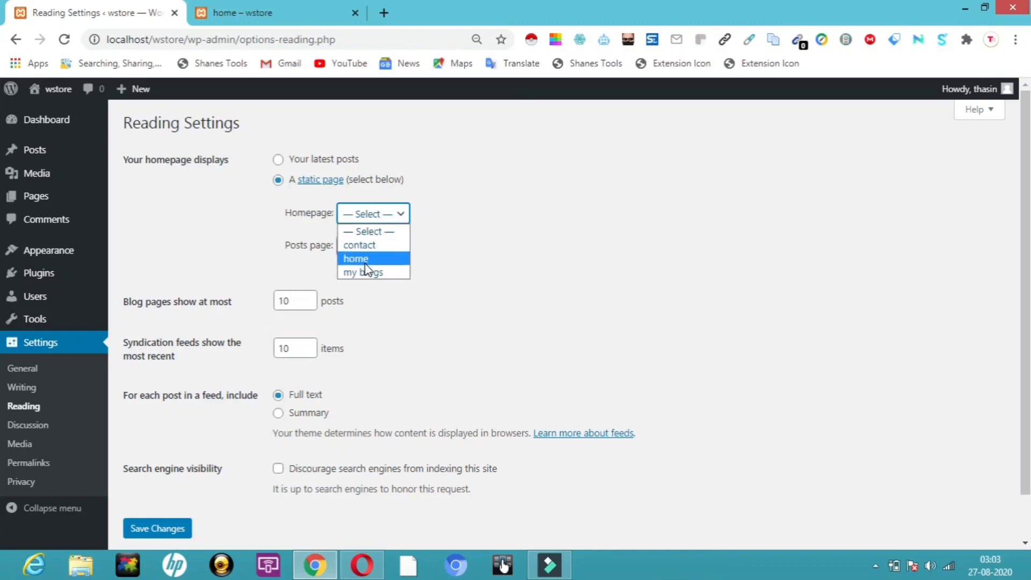
pyautogui.click(380, 260)
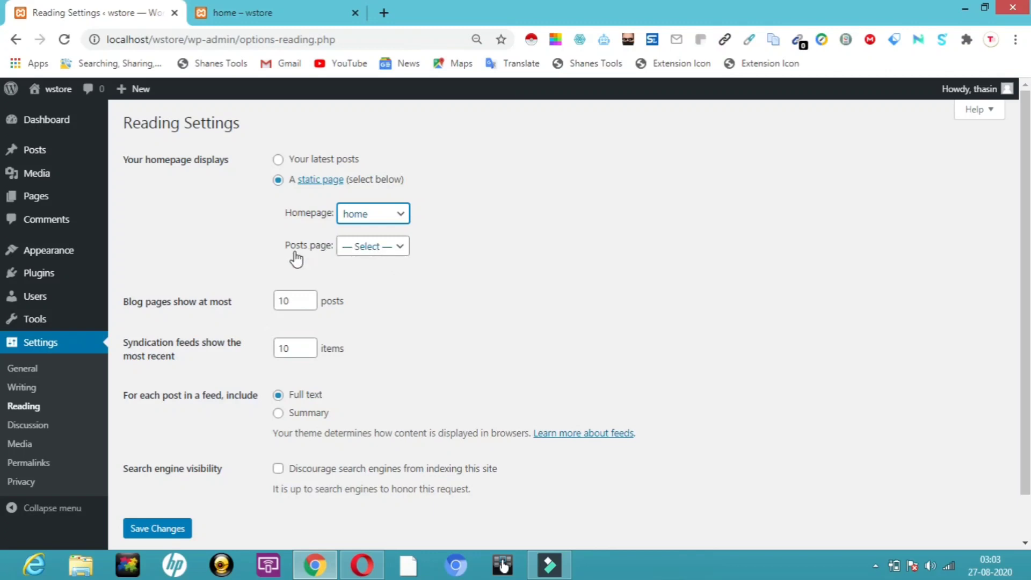
pyautogui.click(401, 247)
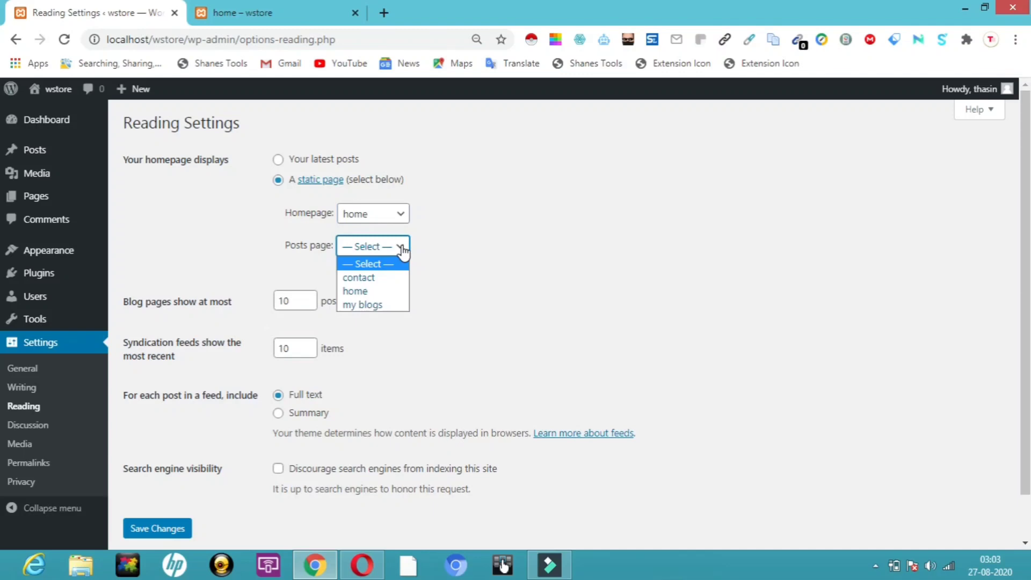
pyautogui.click(378, 306)
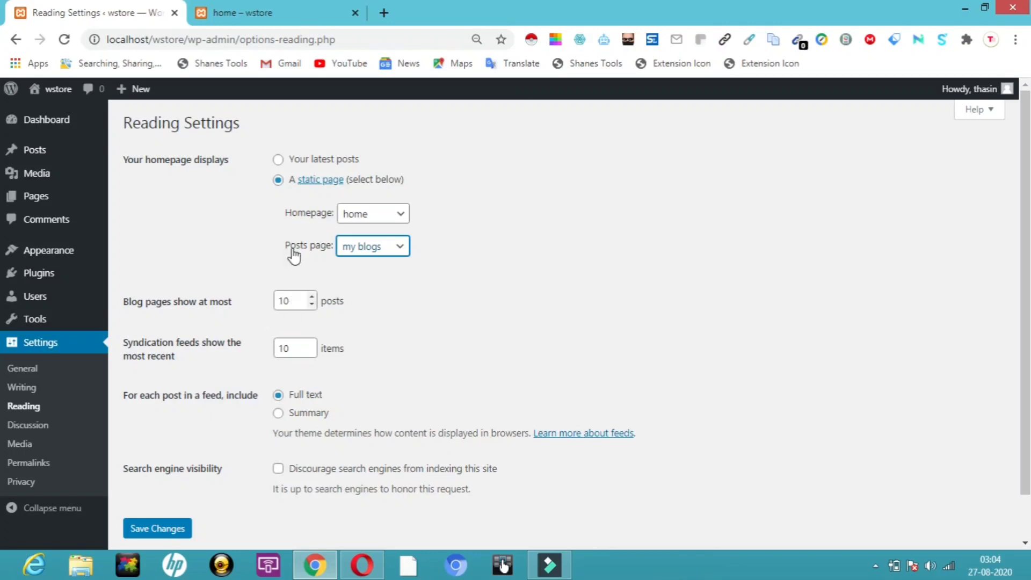
pyautogui.click(164, 531)
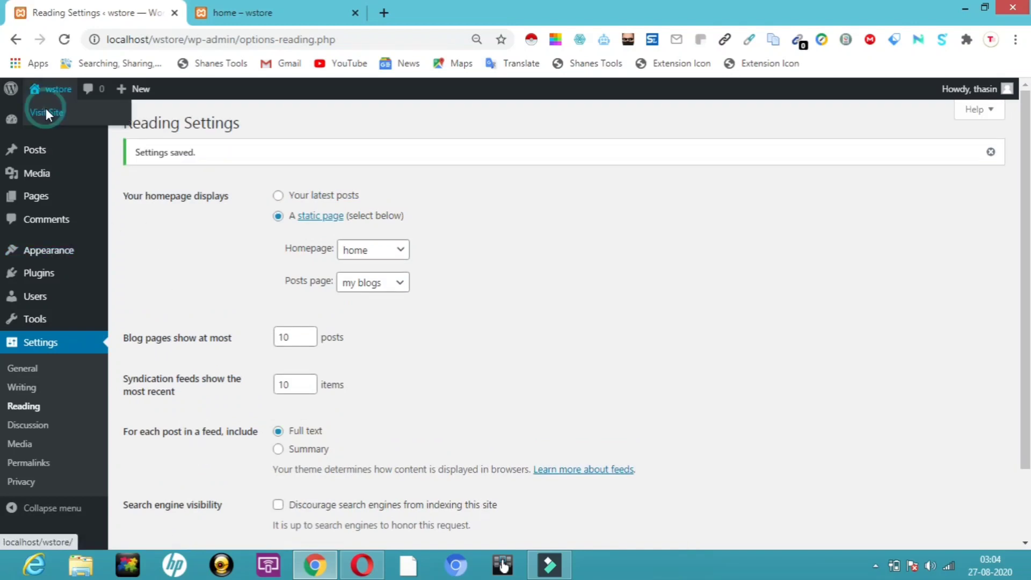
# Visit the site's front page, and open the "my blogs" page from the header navigation to view its posts.
pyautogui.click(46, 112)
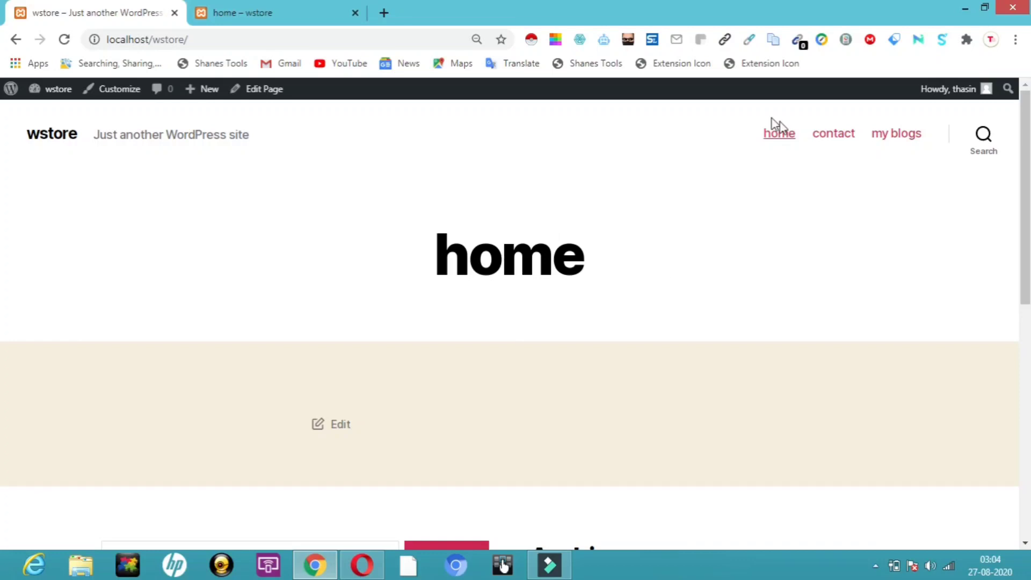
pyautogui.click(903, 142)
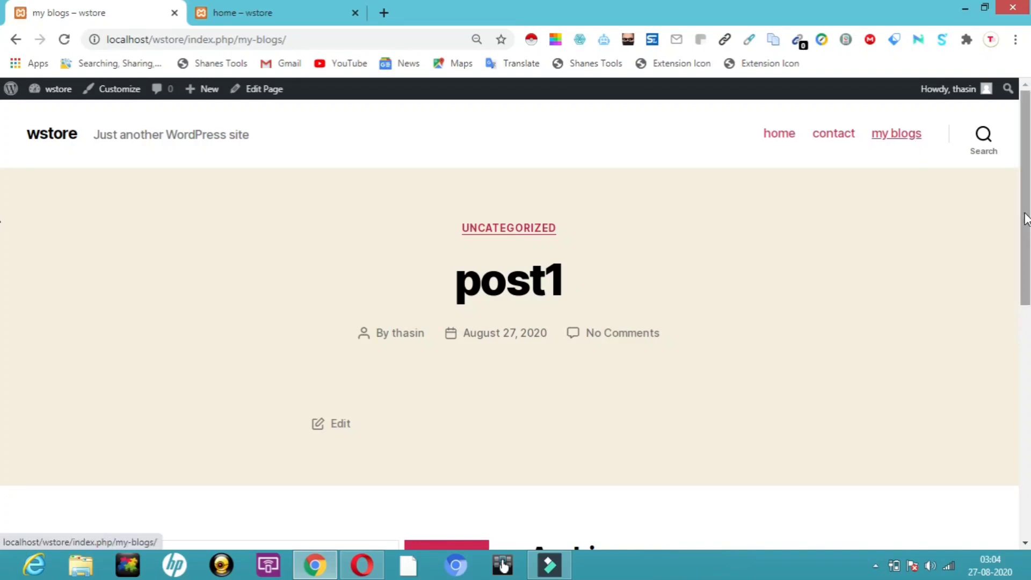
pyautogui.scroll(-2, 879, 236)
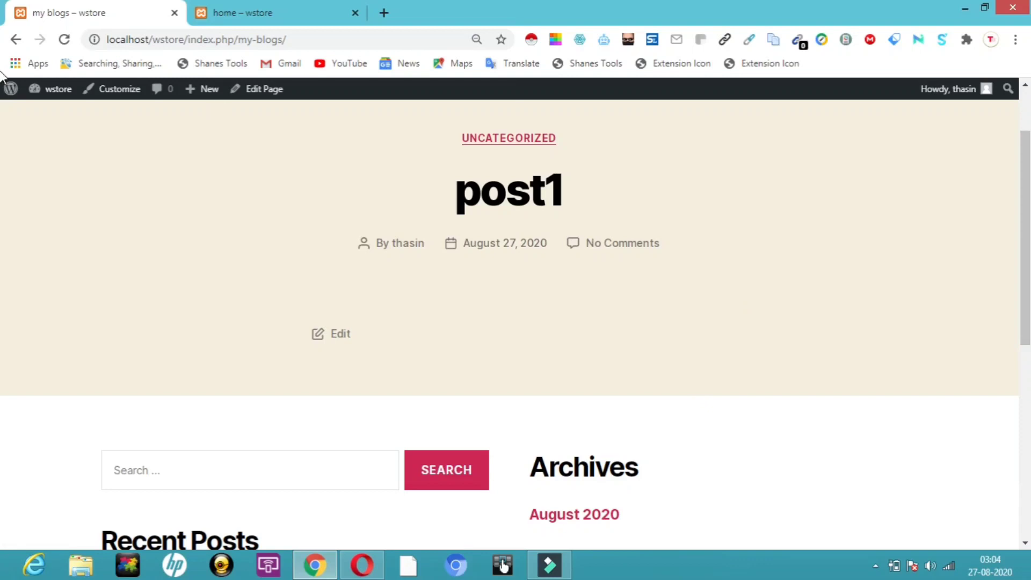
# Replace the site's tagline with "amzing strore" in the general settings and save the changes.
pyautogui.click(11, 89)
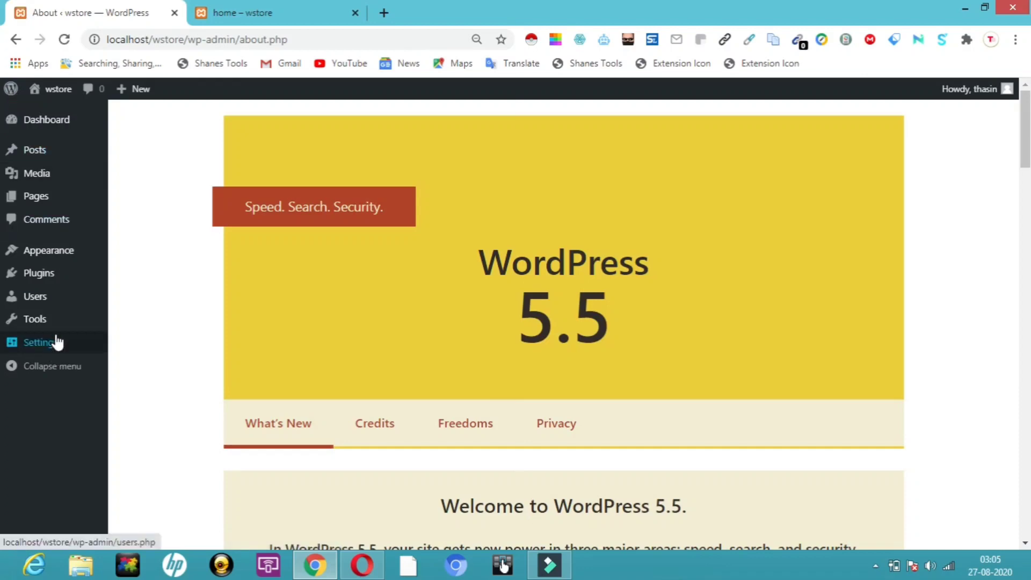
pyautogui.moveTo(55, 344)
pyautogui.click(132, 347)
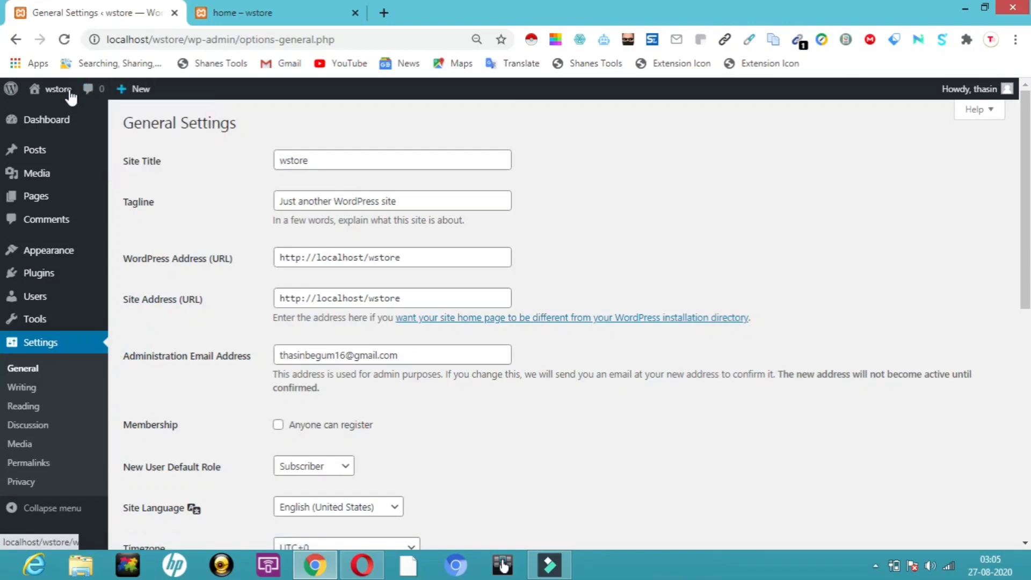
pyautogui.moveTo(70, 99)
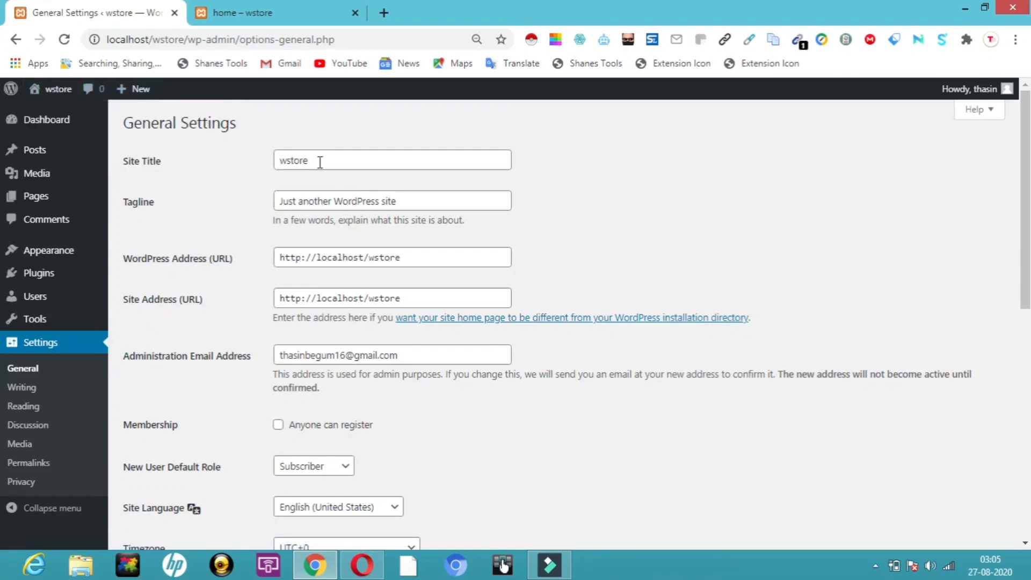
pyautogui.click(403, 208)
pyautogui.press('BackSpace')
pyautogui.press('BackSpace')
pyautogui.press('BackSpace')
pyautogui.press('BackSpace')
pyautogui.press('BackSpace')
pyautogui.press('BackSpace')
pyautogui.press('BackSpace')
pyautogui.press('BackSpace')
pyautogui.press('BackSpace')
pyautogui.press('BackSpace')
pyautogui.press('BackSpace')
pyautogui.press('BackSpace')
pyautogui.press('BackSpace')
pyautogui.press('BackSpace')
pyautogui.press('BackSpace')
pyautogui.press('BackSpace')
pyautogui.press('BackSpace')
pyautogui.press('BackSpace')
pyautogui.press('BackSpace')
pyautogui.press('BackSpace')
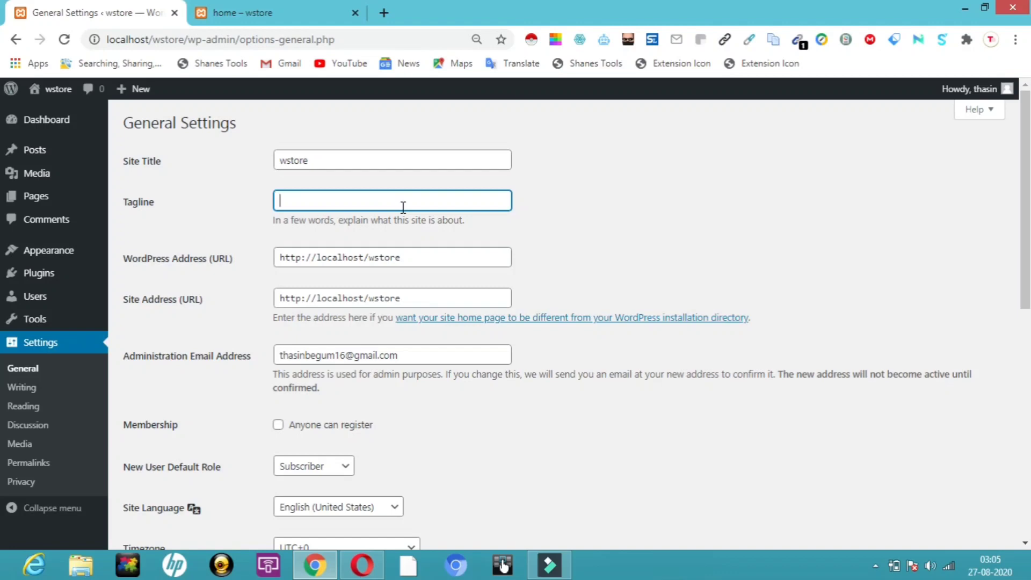
pyautogui.write('amzing strore')
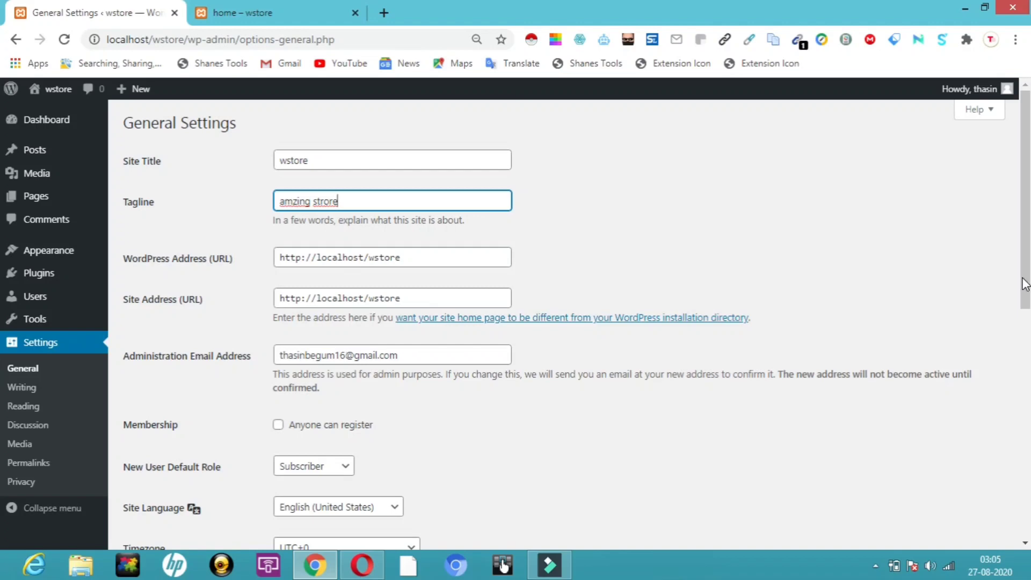
pyautogui.moveTo(1026, 287); pyautogui.dragTo(1028, 325)
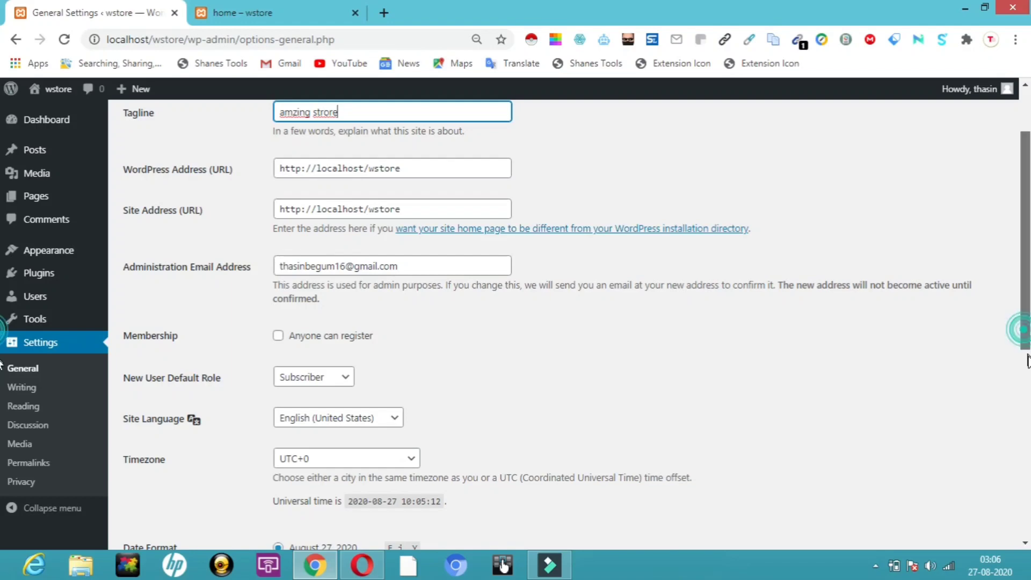
pyautogui.scroll(-1, 376, 365)
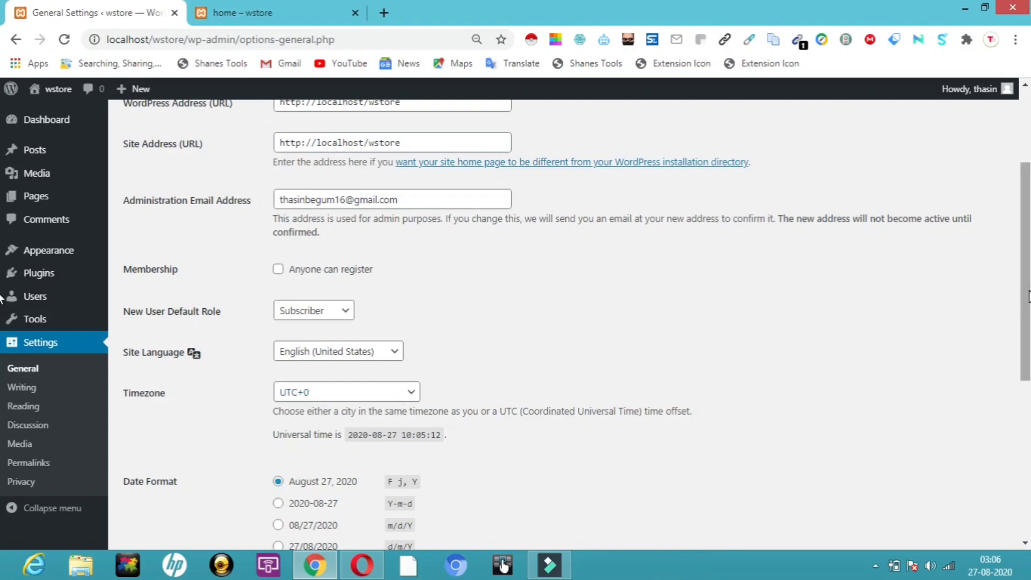
pyautogui.moveTo(1027, 293); pyautogui.dragTo(1027, 395)
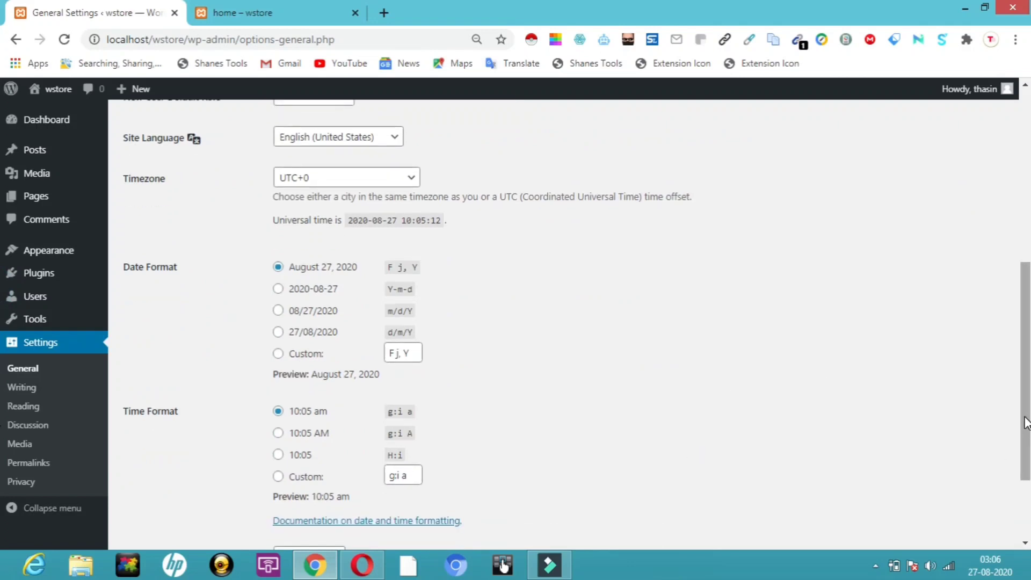
pyautogui.scroll(-3, 2, 473)
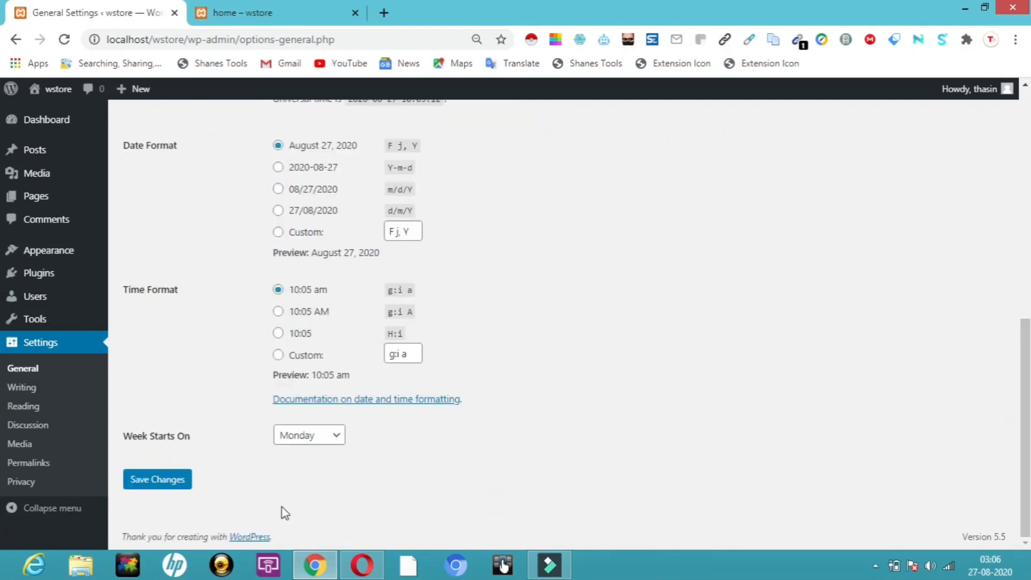
pyautogui.click(151, 483)
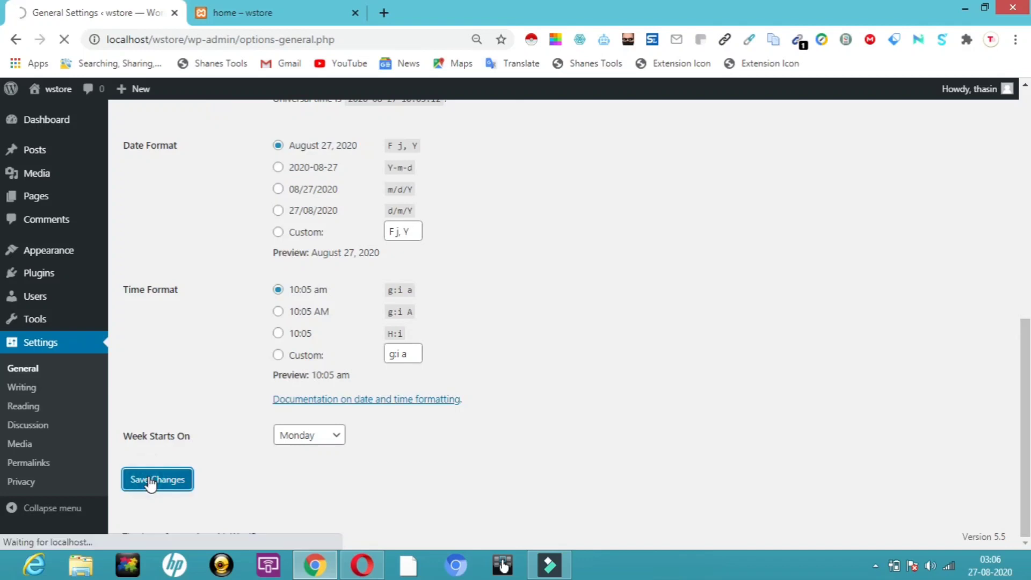
pyautogui.click(148, 478)
# Change the site's permalink structure to "Post name" and save the changes.
pyautogui.click(35, 463)
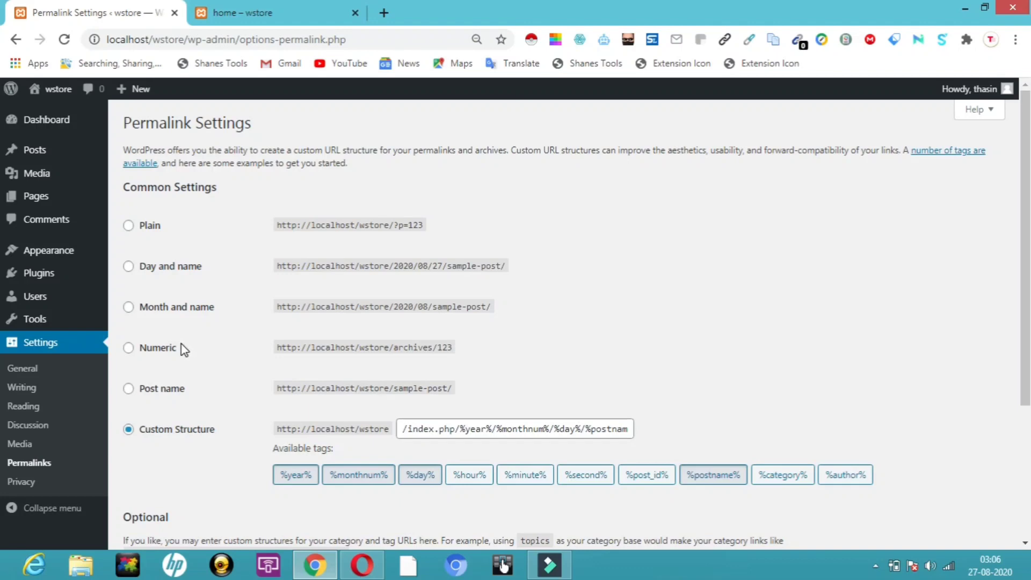
pyautogui.click(129, 390)
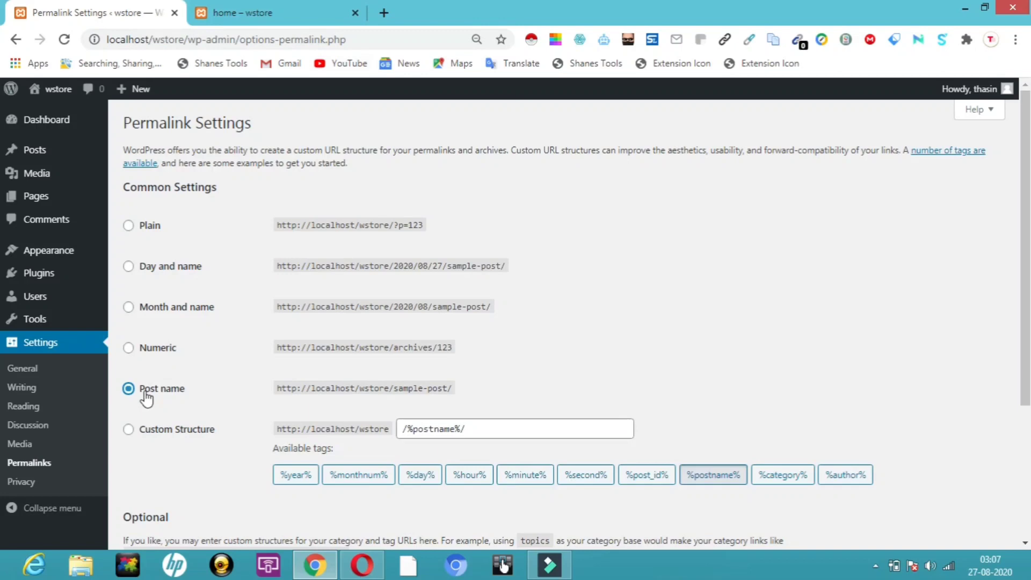
pyautogui.moveTo(1023, 264); pyautogui.dragTo(1022, 272)
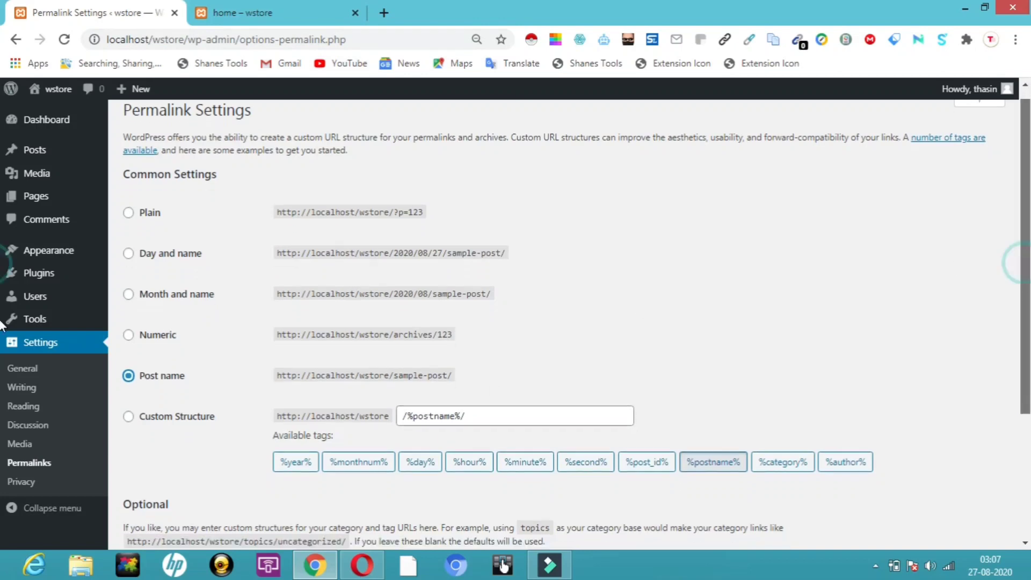
pyautogui.scroll(-2, 1, 325)
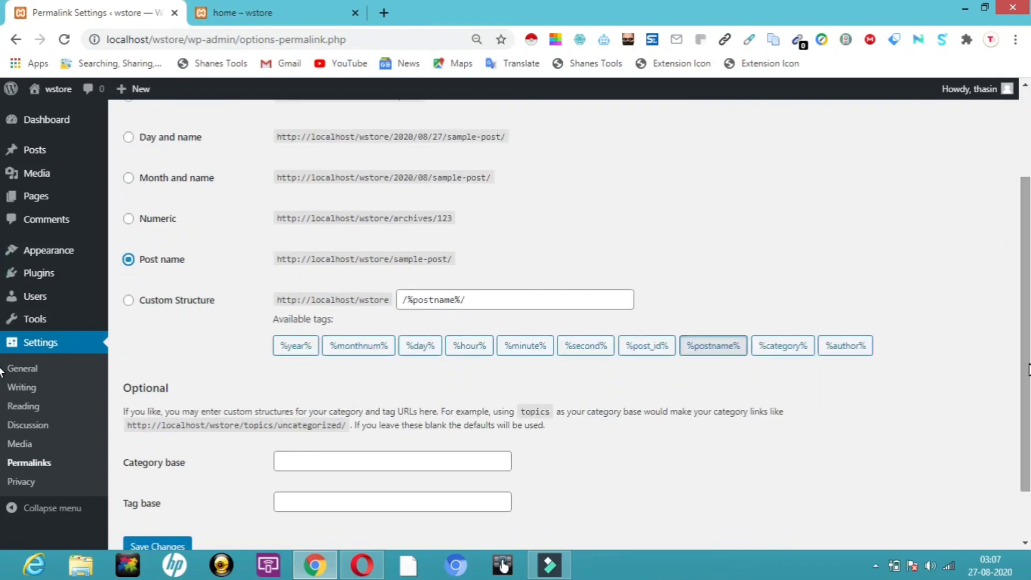
pyautogui.scroll(-1, 2, 438)
pyautogui.scroll(-1, 2, 441)
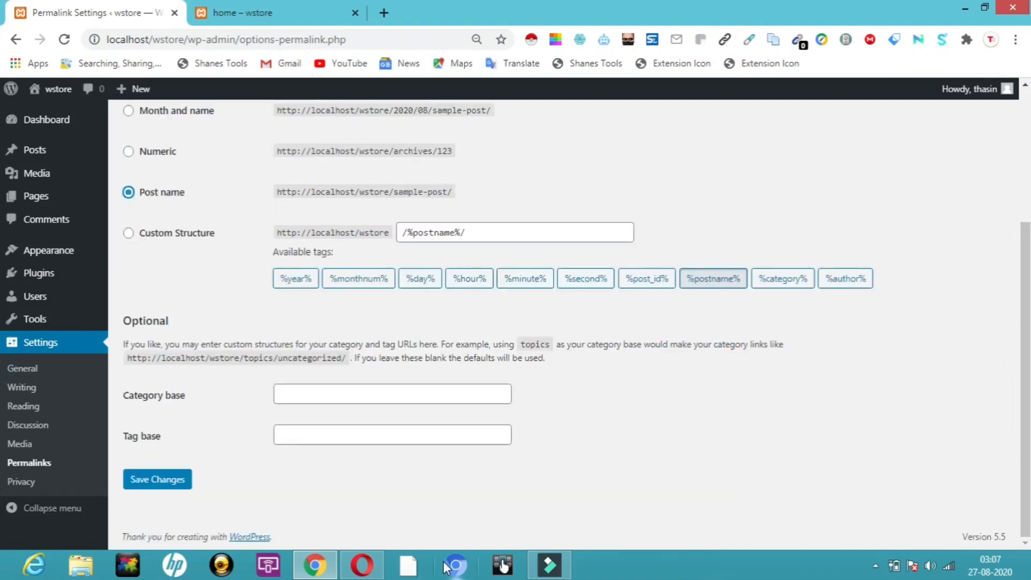
pyautogui.click(166, 486)
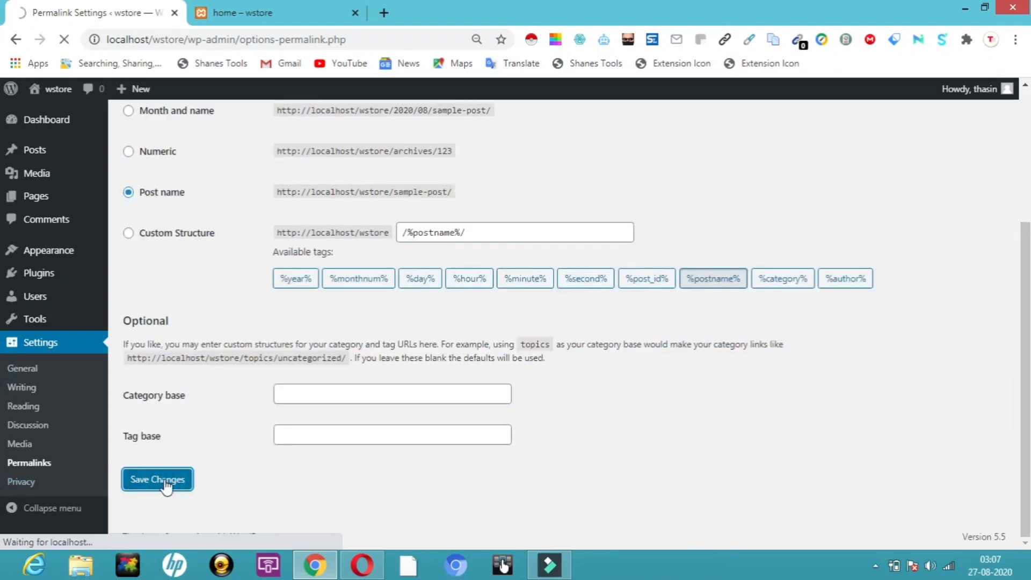